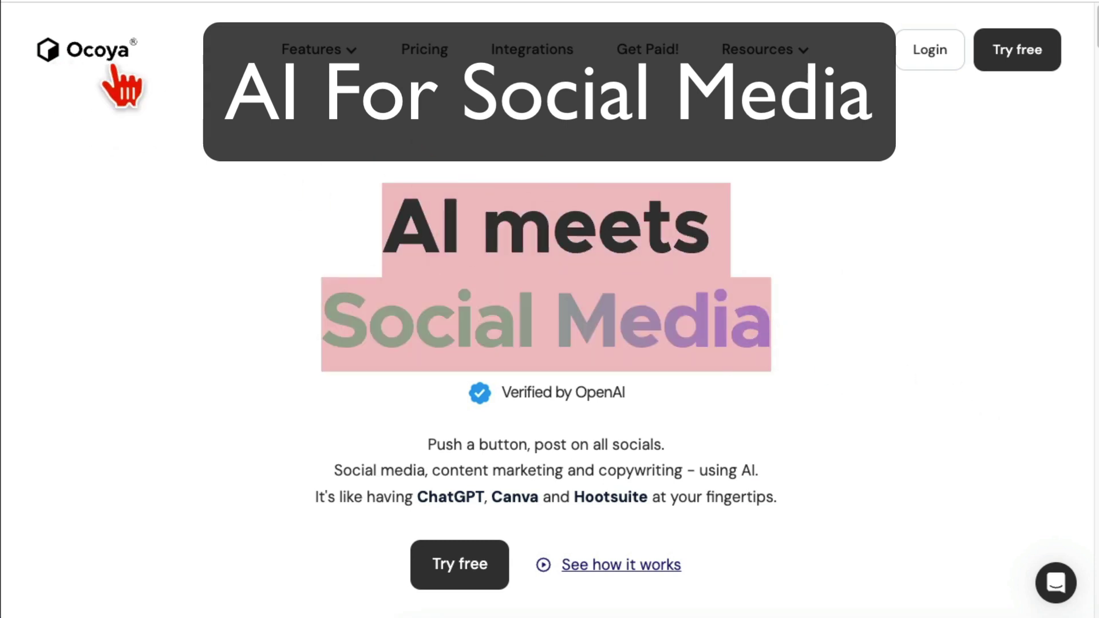
- Scroll the Ocoya homepage to the AI Writing feature and highlight its heading
{"action": "scroll", "coordinate": [802, 386], "scroll_direction": "down", "scroll_amount": 15}
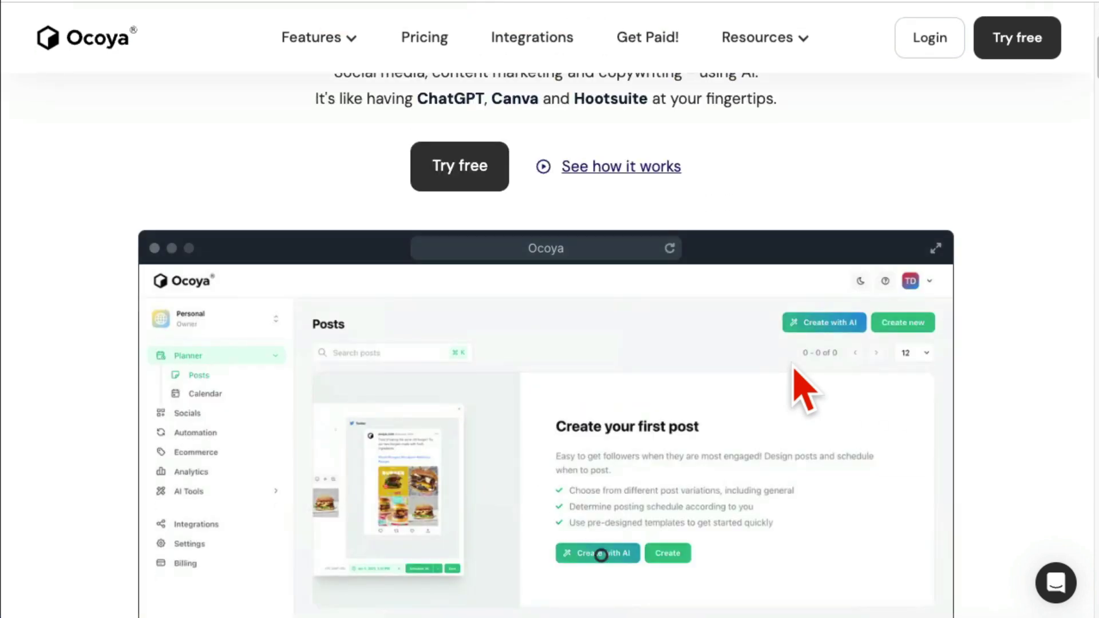
{"action": "scroll", "coordinate": [802, 386], "scroll_direction": "down", "scroll_amount": 10}
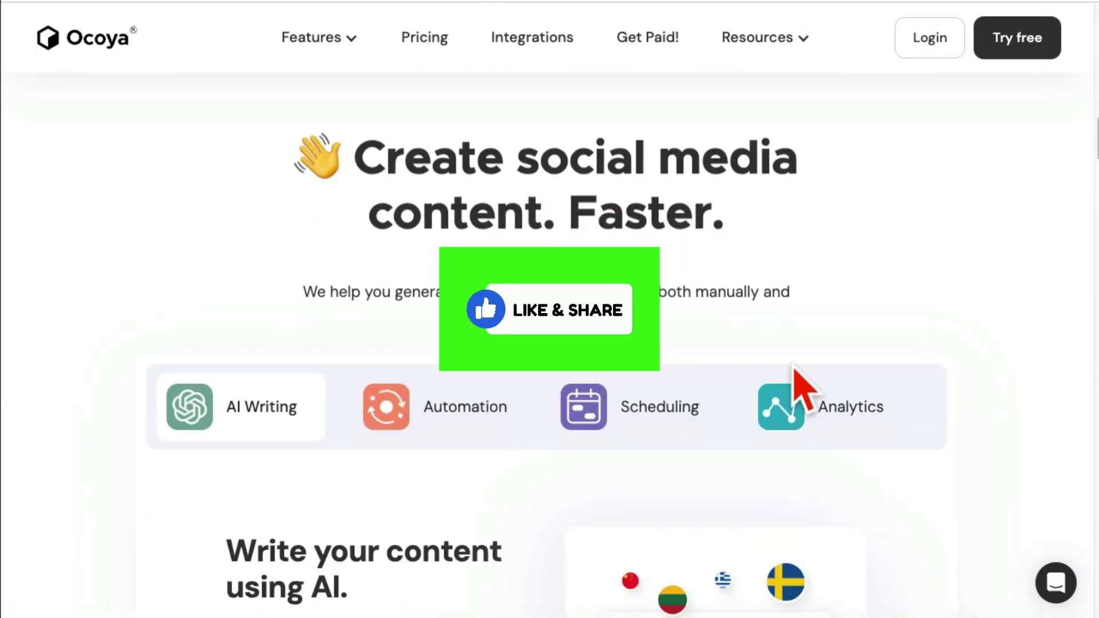
{"action": "scroll", "coordinate": [803, 389], "scroll_direction": "down", "scroll_amount": 5}
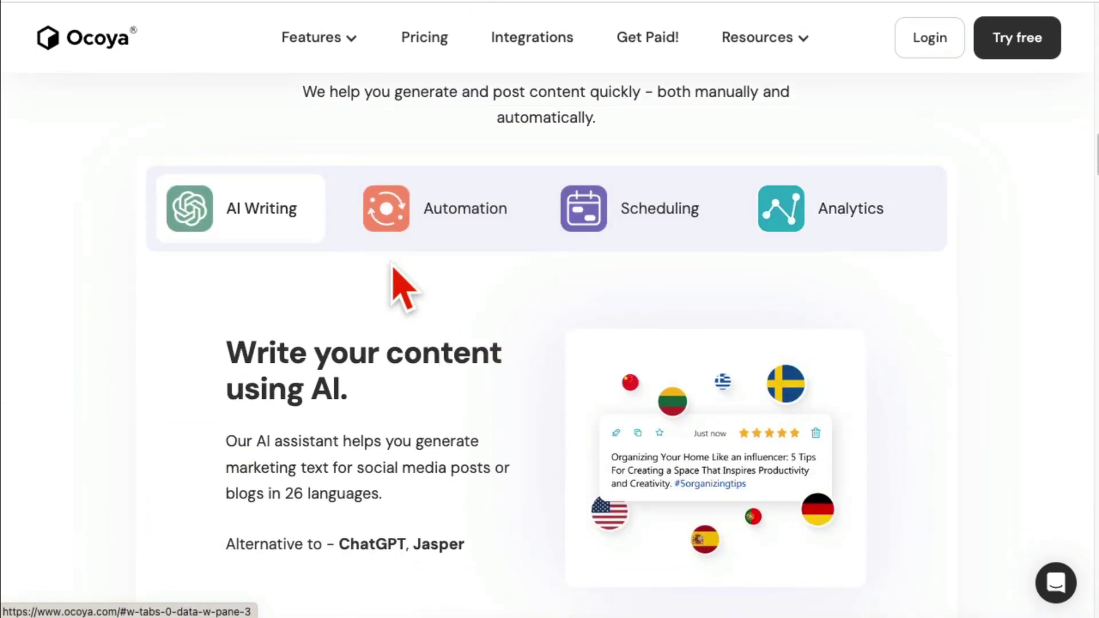
{"action": "left_click_drag", "start_coordinate": [247, 351], "coordinate": [469, 441]}
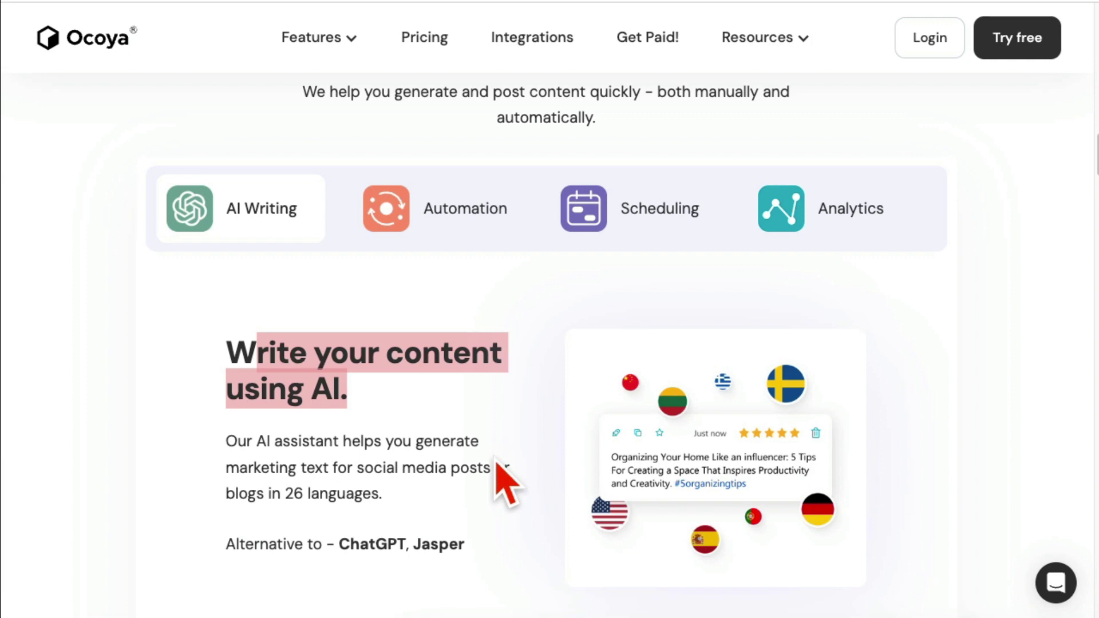
- View the Automation, Scheduling and Analytics feature tabs, then scroll past the 30+ integrations to the templates
{"action": "left_click", "coordinate": [446, 232]}
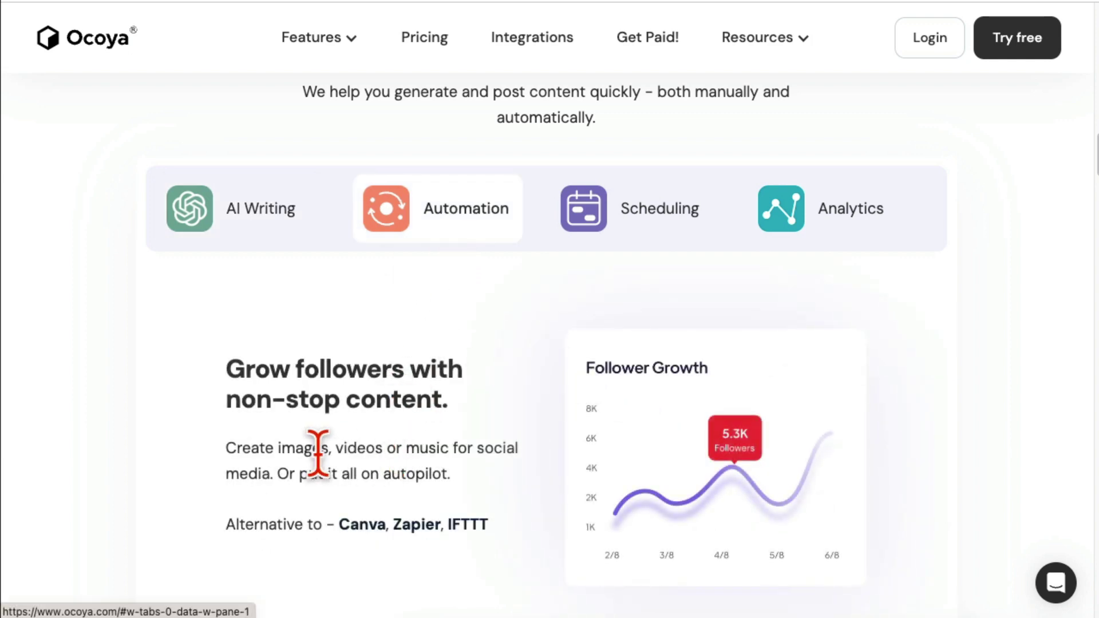
{"action": "scroll", "coordinate": [539, 471], "scroll_direction": "down", "scroll_amount": 1}
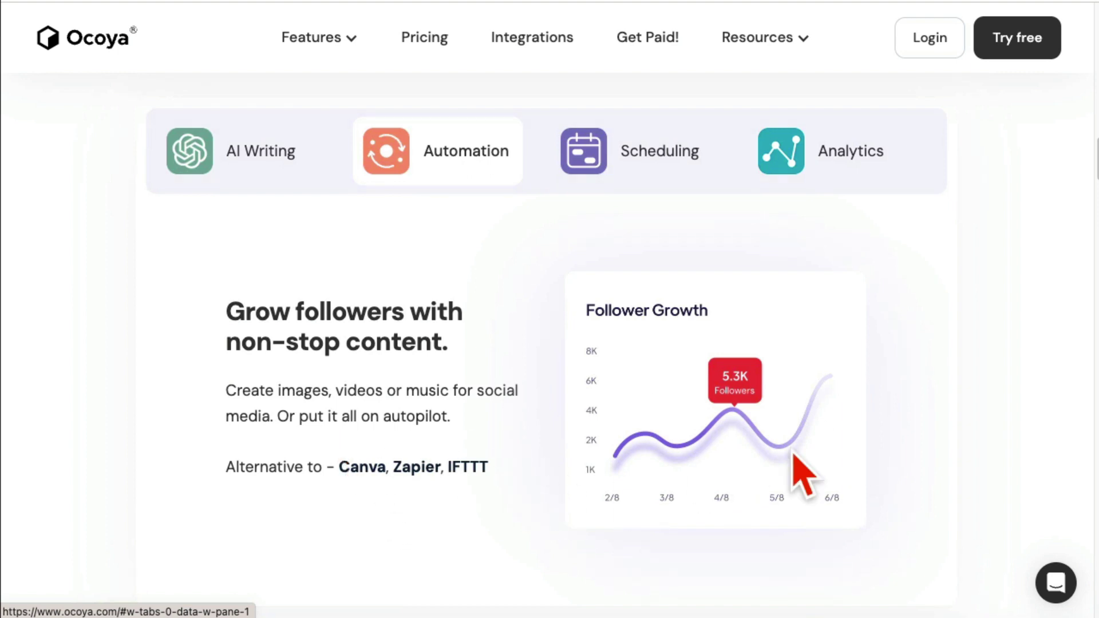
{"action": "left_click", "coordinate": [627, 174]}
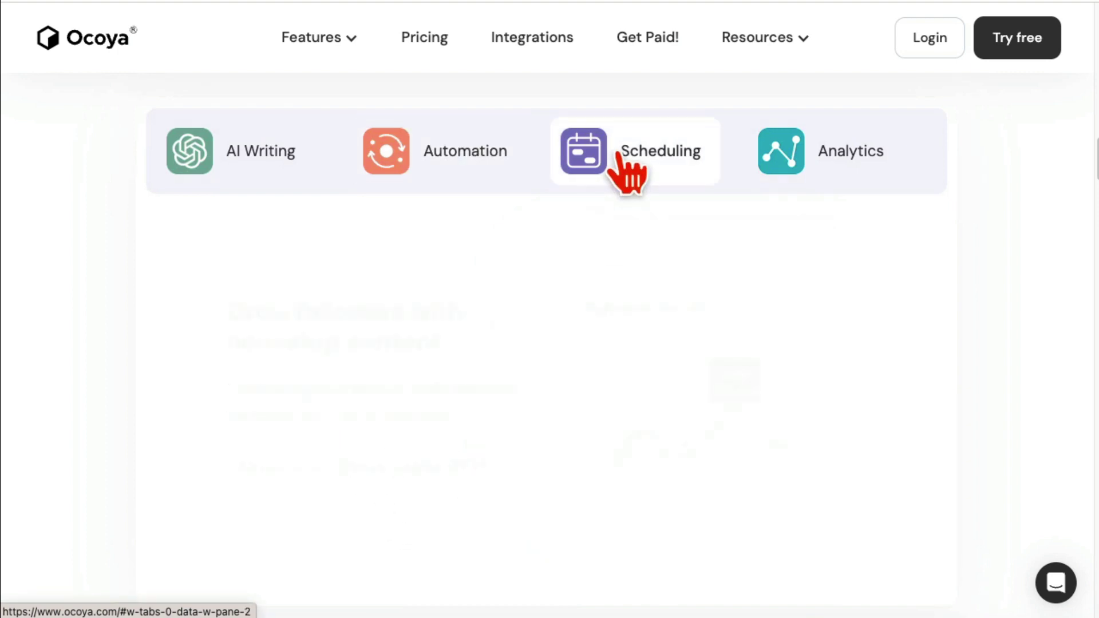
{"action": "left_click", "coordinate": [799, 155]}
{"action": "scroll", "coordinate": [944, 363], "scroll_direction": "down", "scroll_amount": 9}
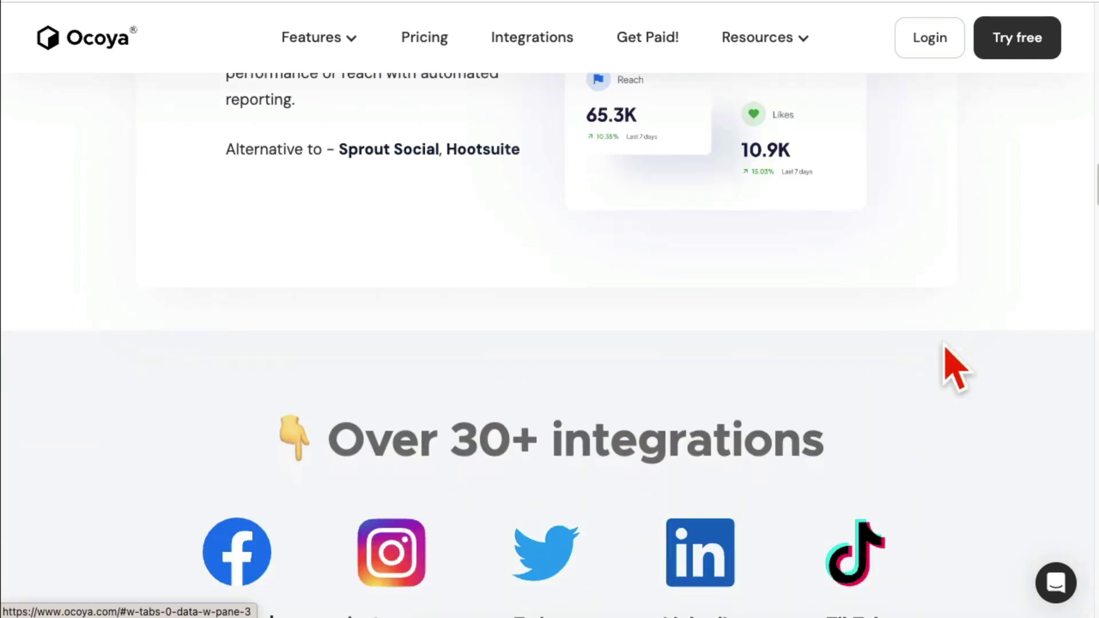
{"action": "scroll", "coordinate": [946, 348], "scroll_direction": "down", "scroll_amount": 3}
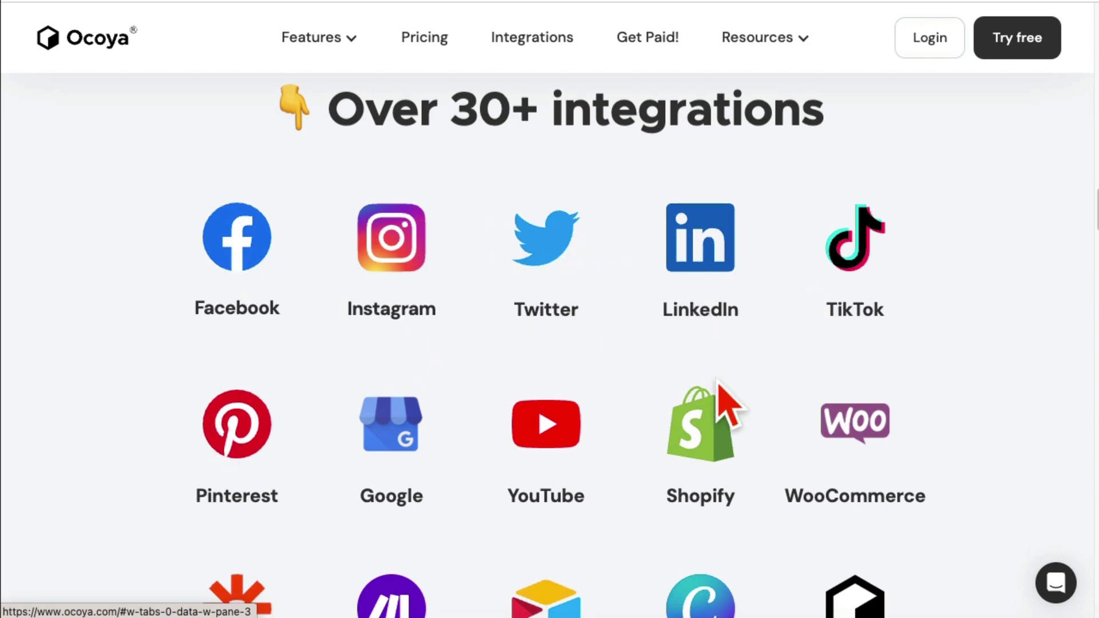
{"action": "scroll", "coordinate": [727, 401], "scroll_direction": "down", "scroll_amount": 15}
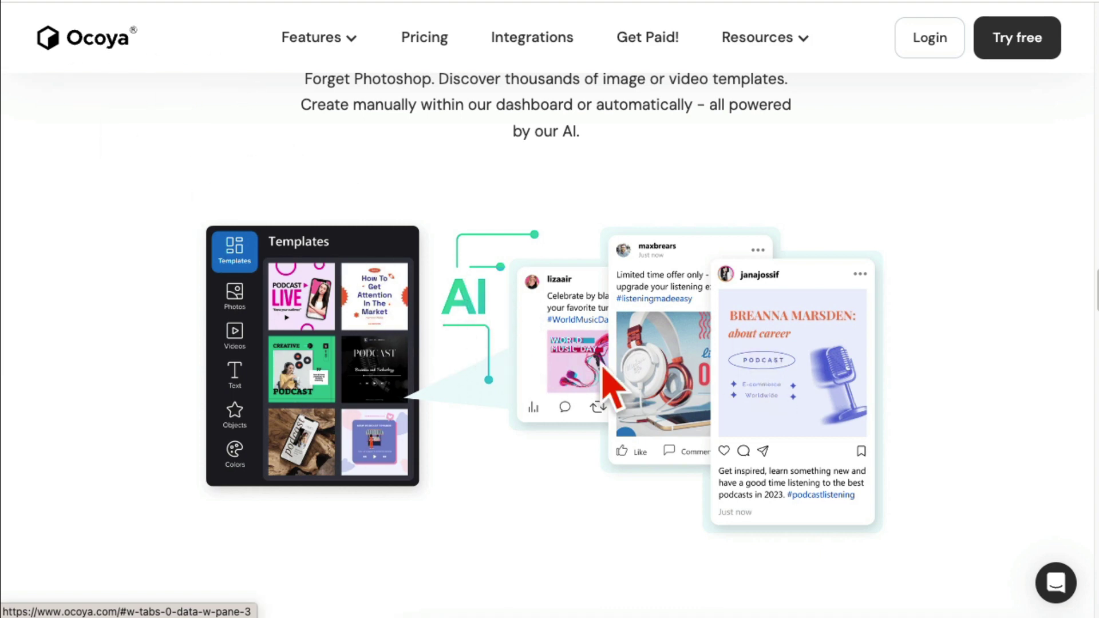
- Review the Bronze, Silver, Gold and Diamond pricing plans, then go to the sign-in page
{"action": "scroll", "coordinate": [610, 388], "scroll_direction": "down", "scroll_amount": 20}
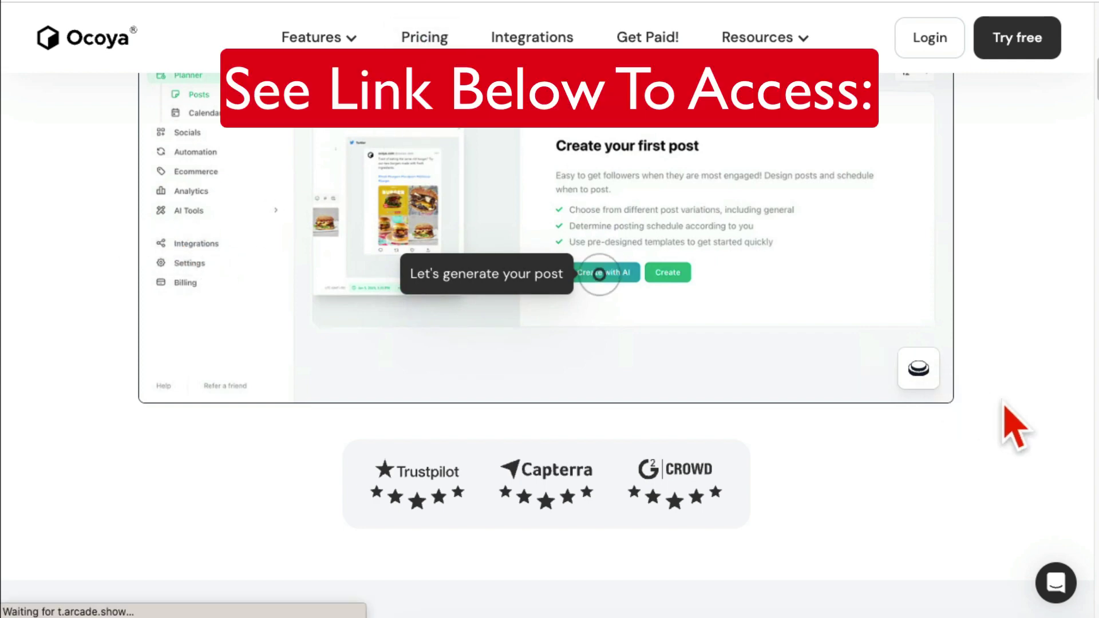
{"action": "scroll", "coordinate": [1011, 422], "scroll_direction": "up", "scroll_amount": 20}
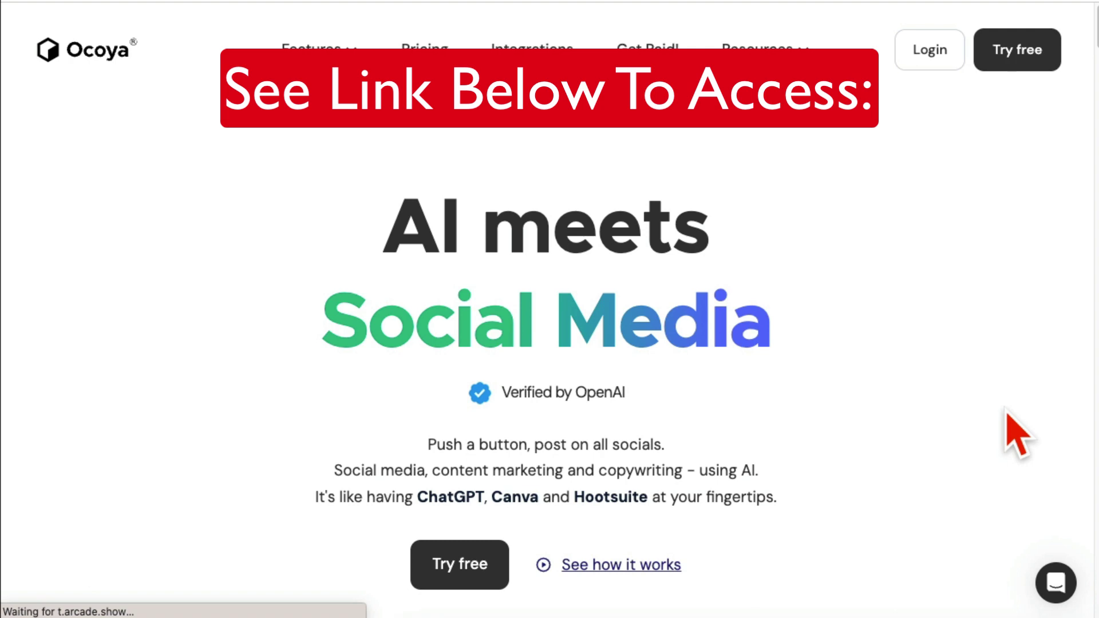
{"action": "left_click", "coordinate": [425, 46]}
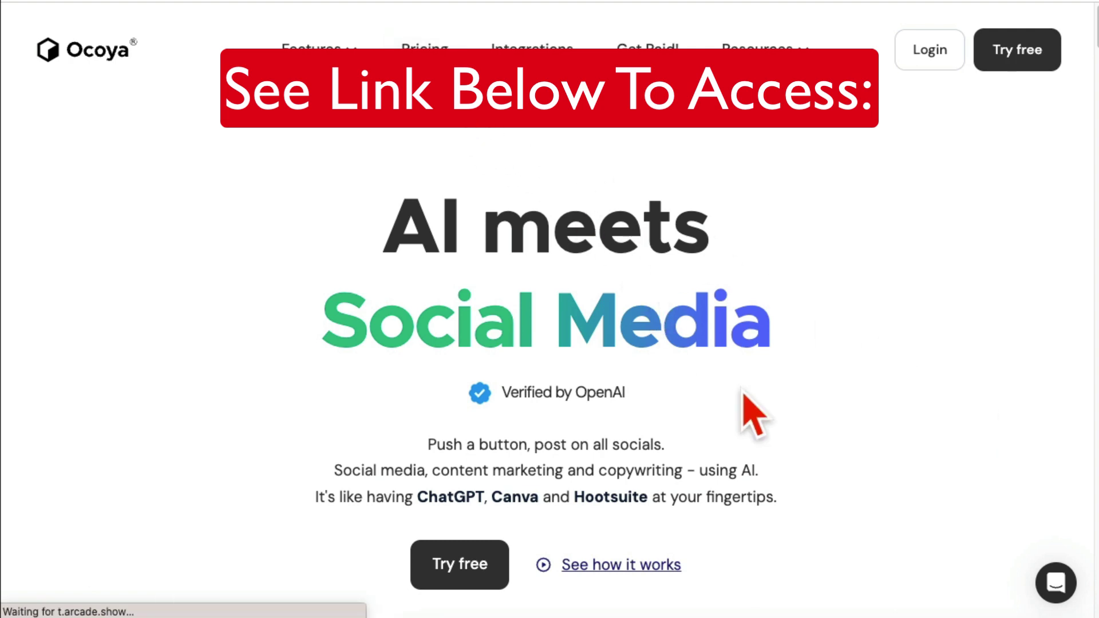
{"action": "scroll", "coordinate": [802, 446], "scroll_direction": "down", "scroll_amount": 8}
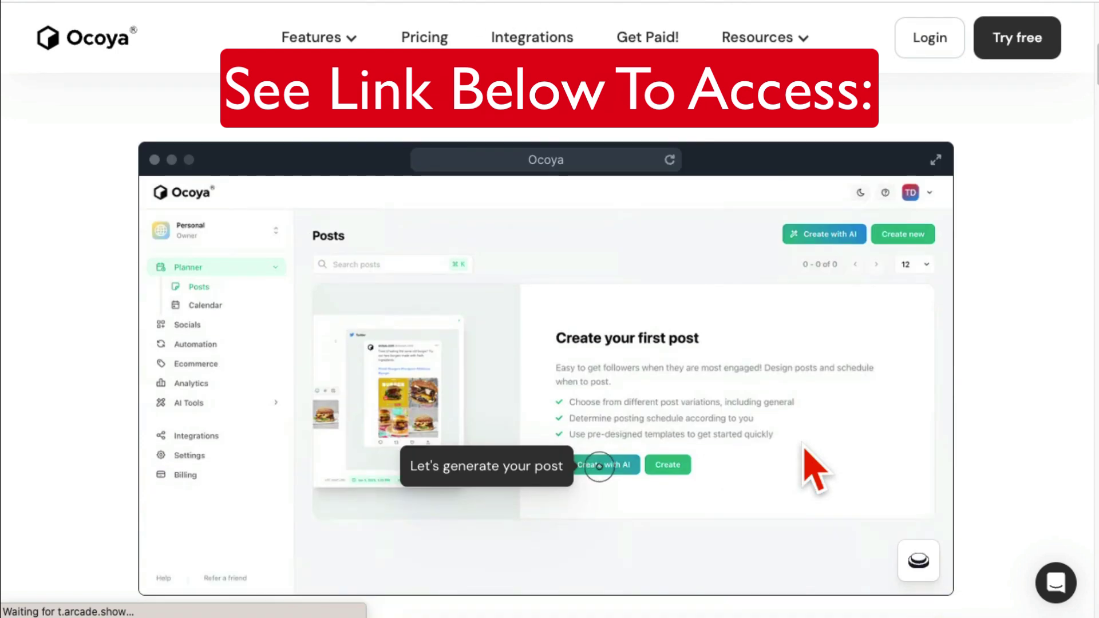
{"action": "scroll", "coordinate": [810, 466], "scroll_direction": "down", "scroll_amount": 5}
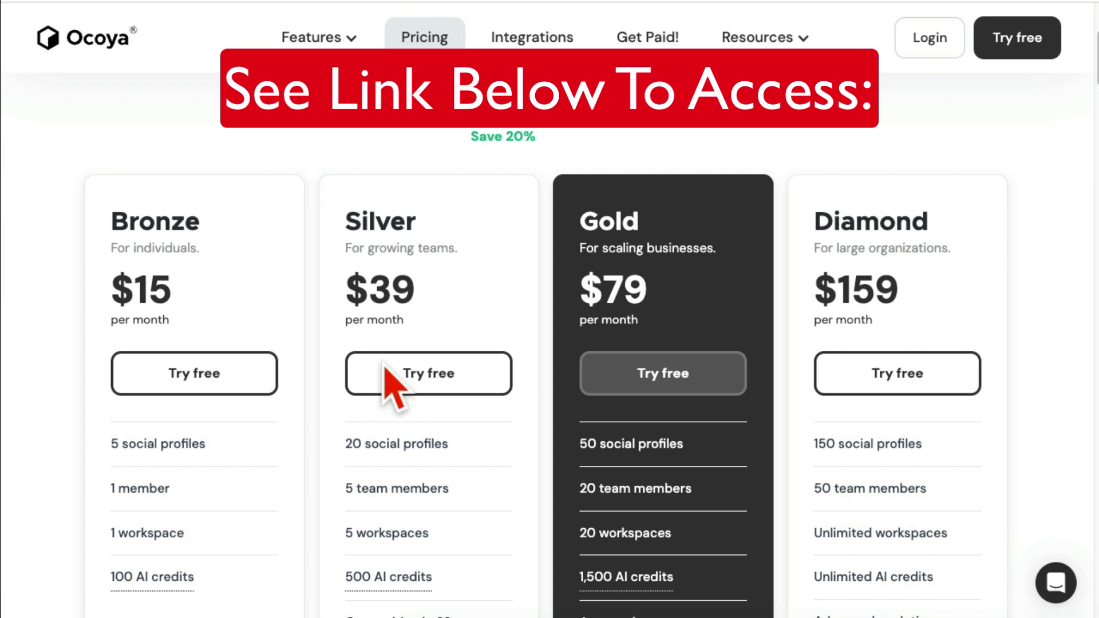
{"action": "scroll", "coordinate": [611, 424], "scroll_direction": "up", "scroll_amount": 5}
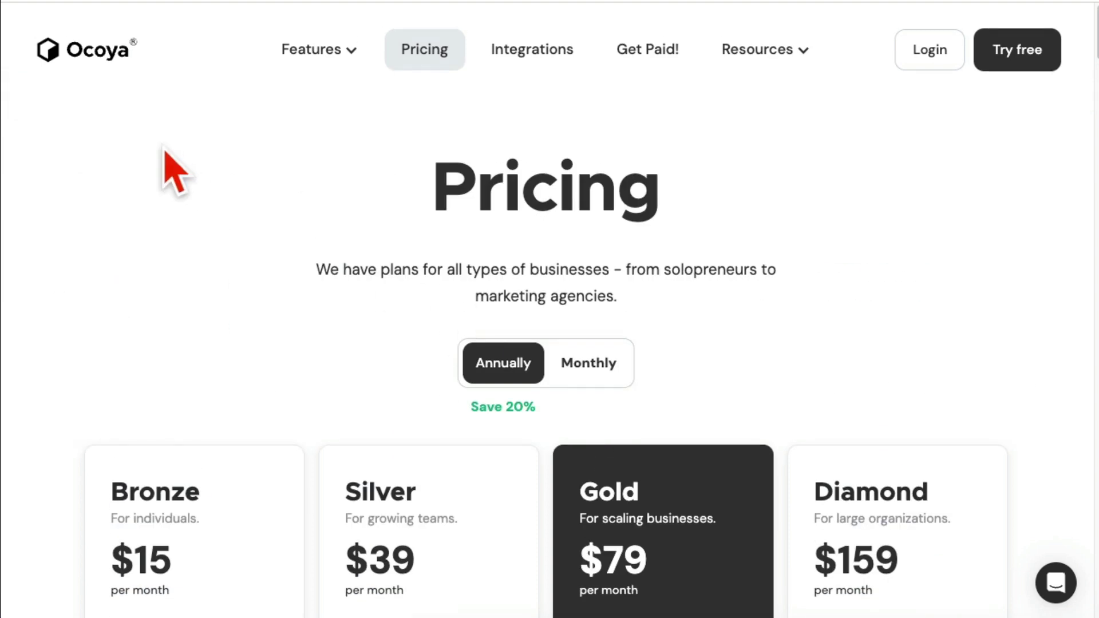
{"action": "left_click", "coordinate": [104, 57]}
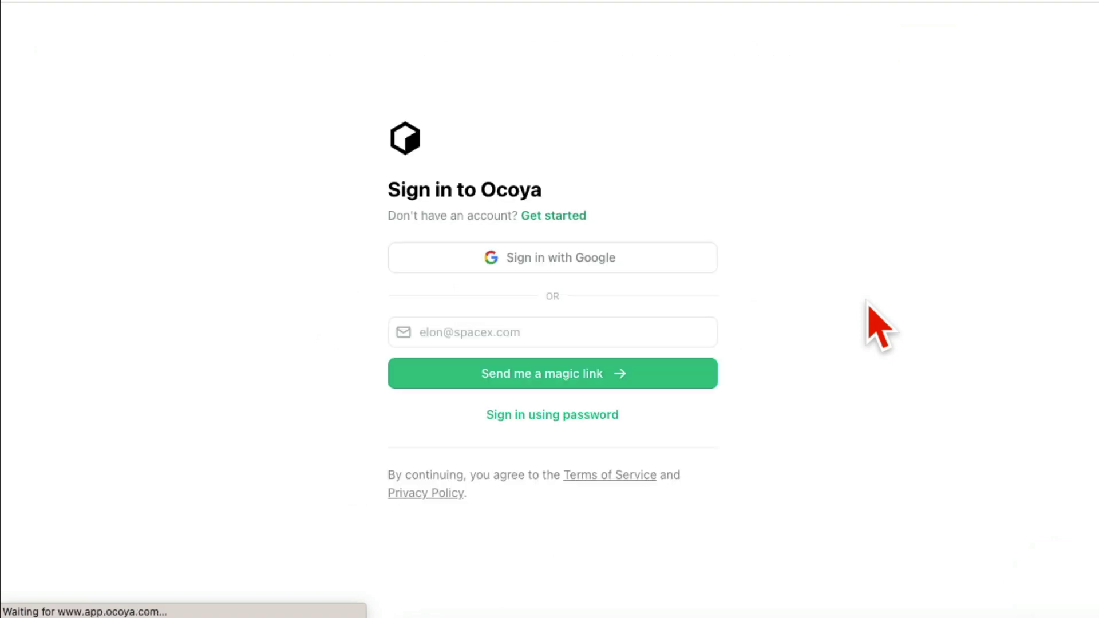
- Sign in with a password using the browser's saved credentials to reach the Posts page
{"action": "left_click", "coordinate": [589, 425]}
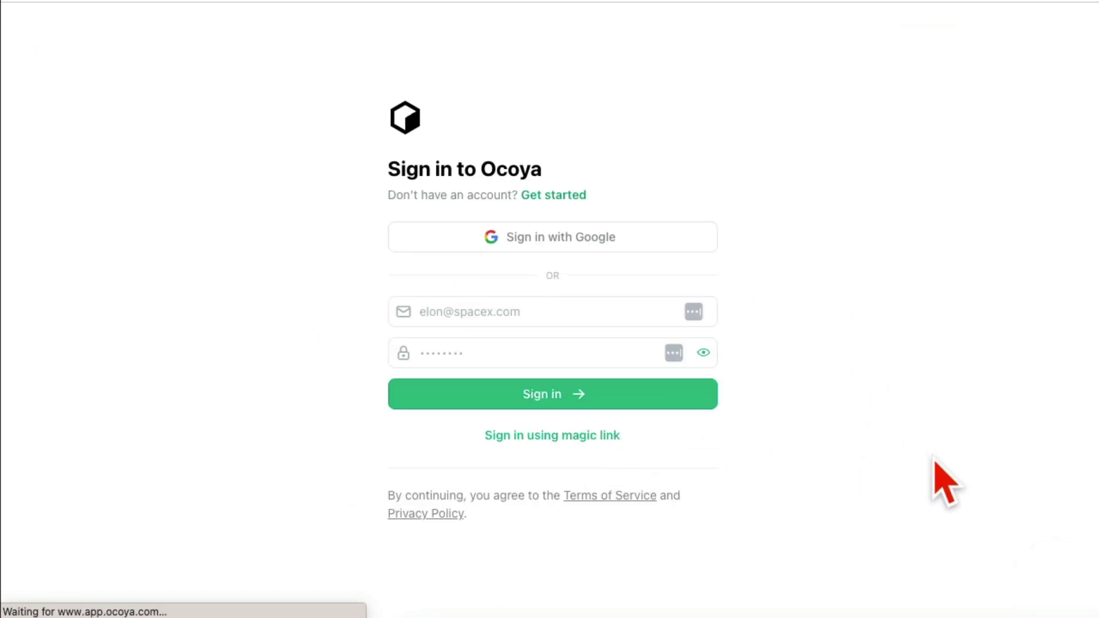
{"action": "left_click", "coordinate": [565, 396]}
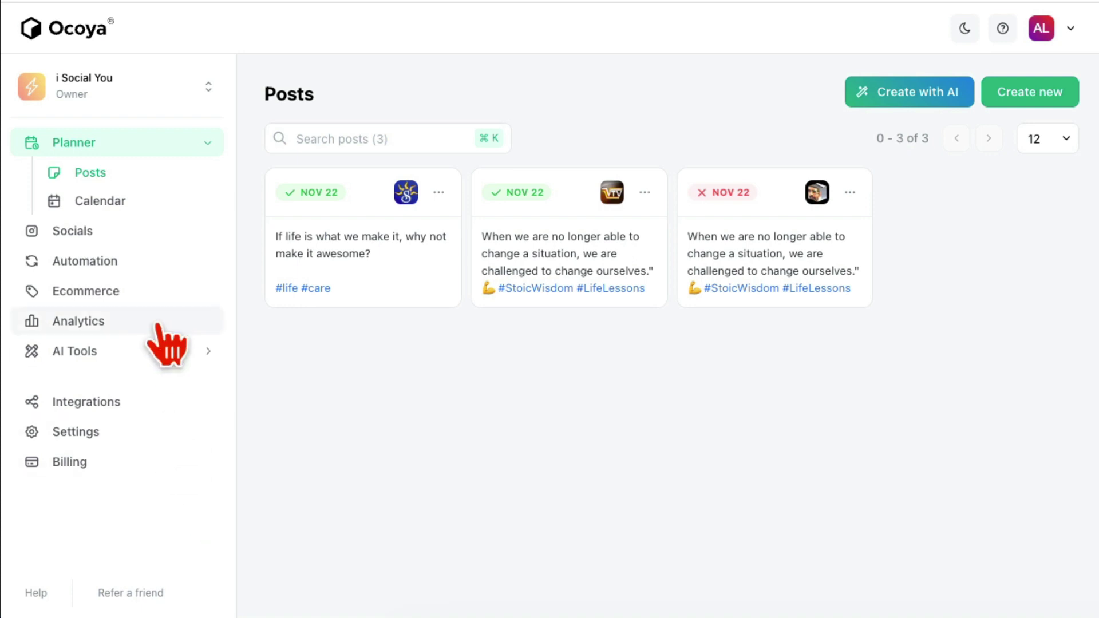
- Open Socials, browse the networks under Connect profiles, then return to the six connected profiles
{"action": "left_click", "coordinate": [103, 150]}
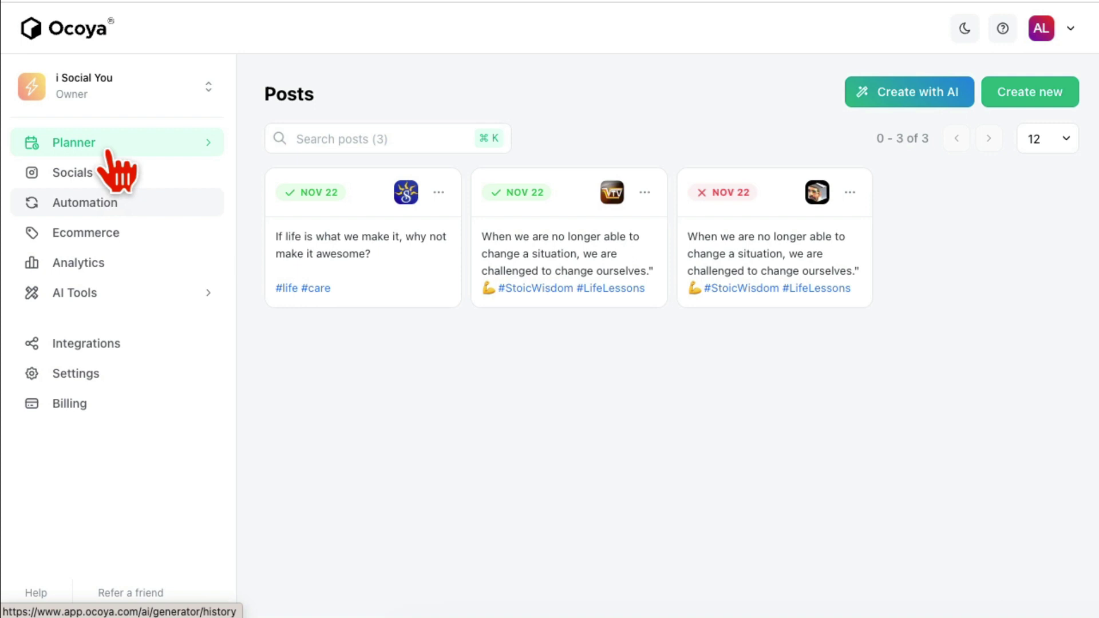
{"action": "left_click", "coordinate": [84, 181]}
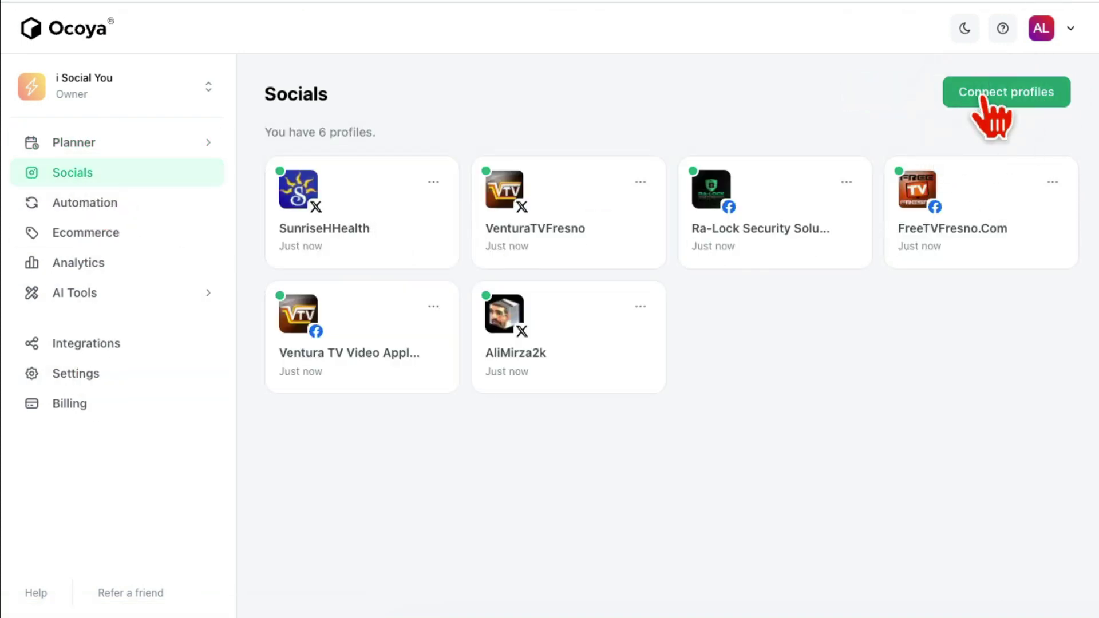
{"action": "left_click", "coordinate": [989, 99]}
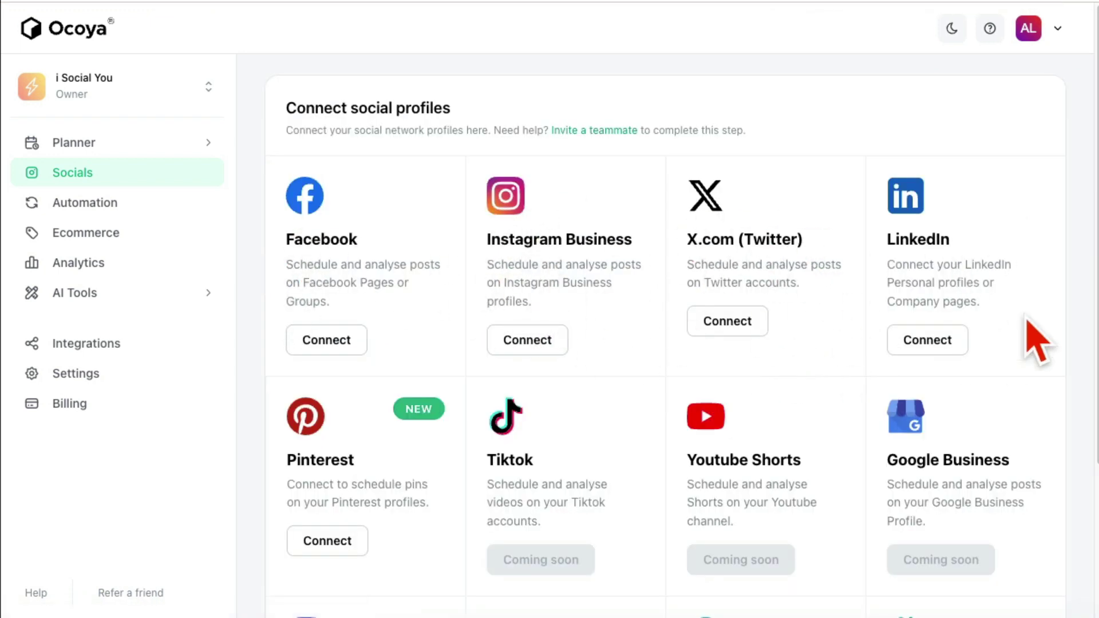
{"action": "scroll", "coordinate": [842, 429], "scroll_direction": "down", "scroll_amount": 4}
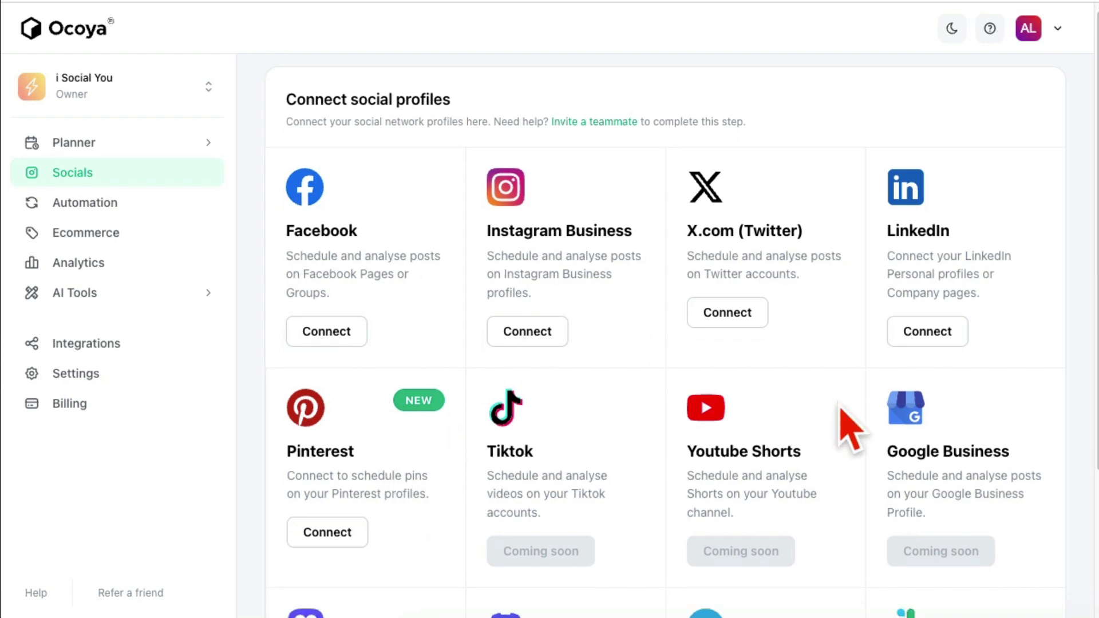
{"action": "scroll", "coordinate": [847, 589], "scroll_direction": "up", "scroll_amount": 4}
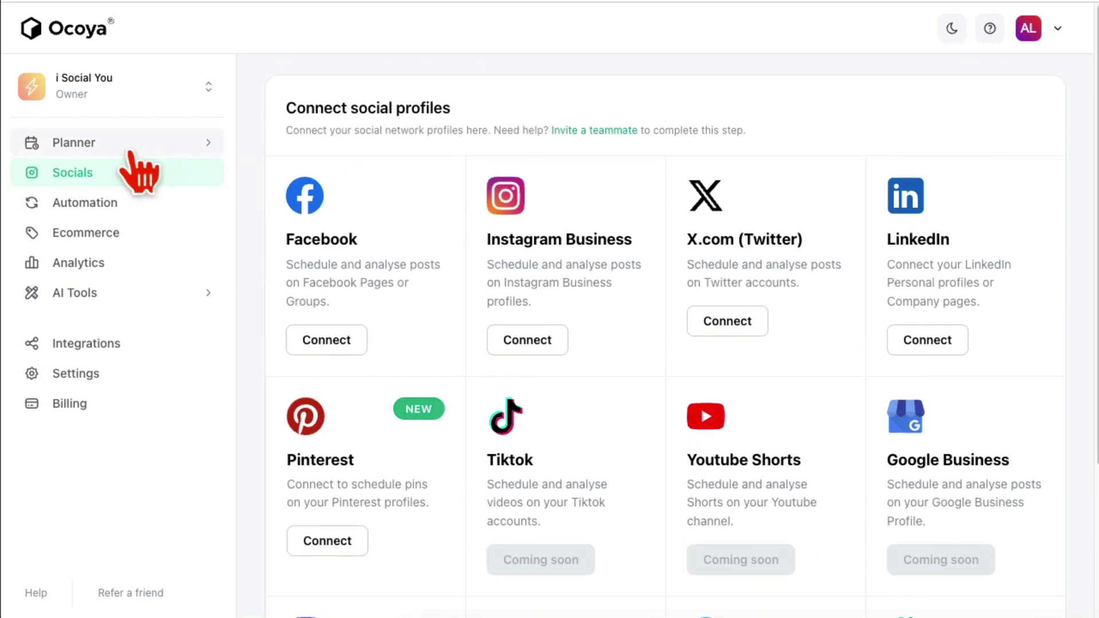
{"action": "left_click", "coordinate": [118, 182]}
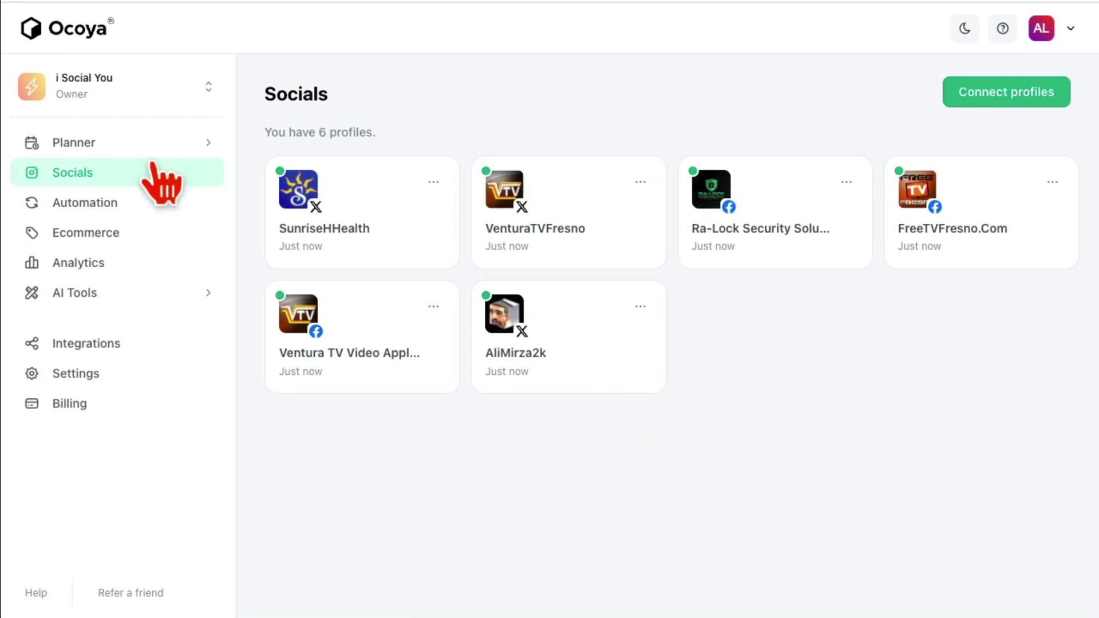
- Expand Planner and view the Nov 20 – Nov 26, 2023 weekly calendar
{"action": "left_click", "coordinate": [116, 147]}
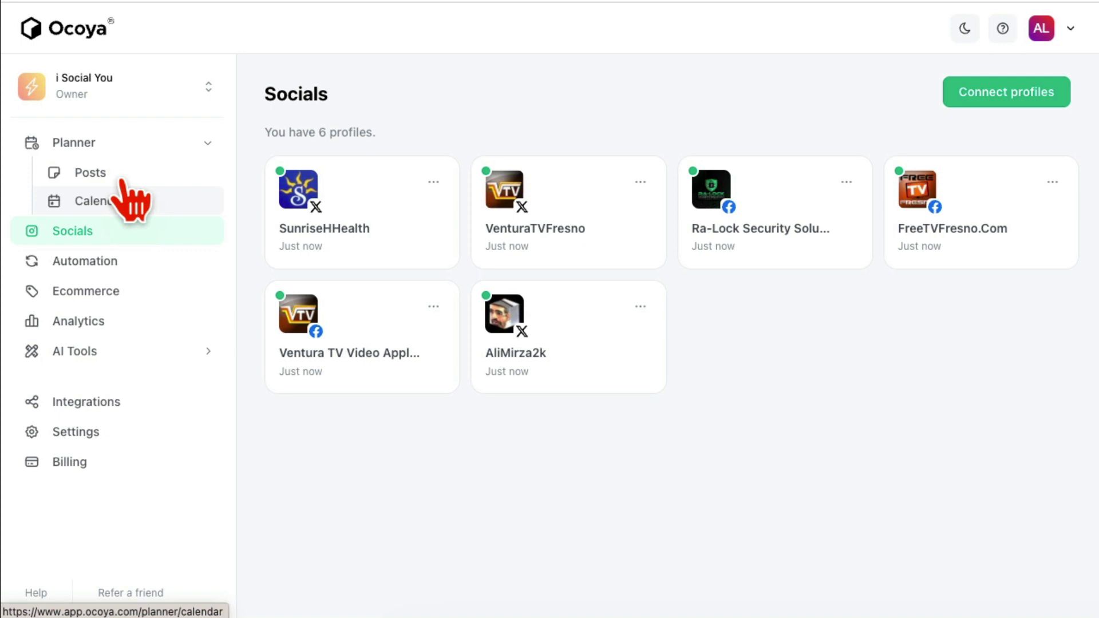
{"action": "left_click", "coordinate": [103, 204]}
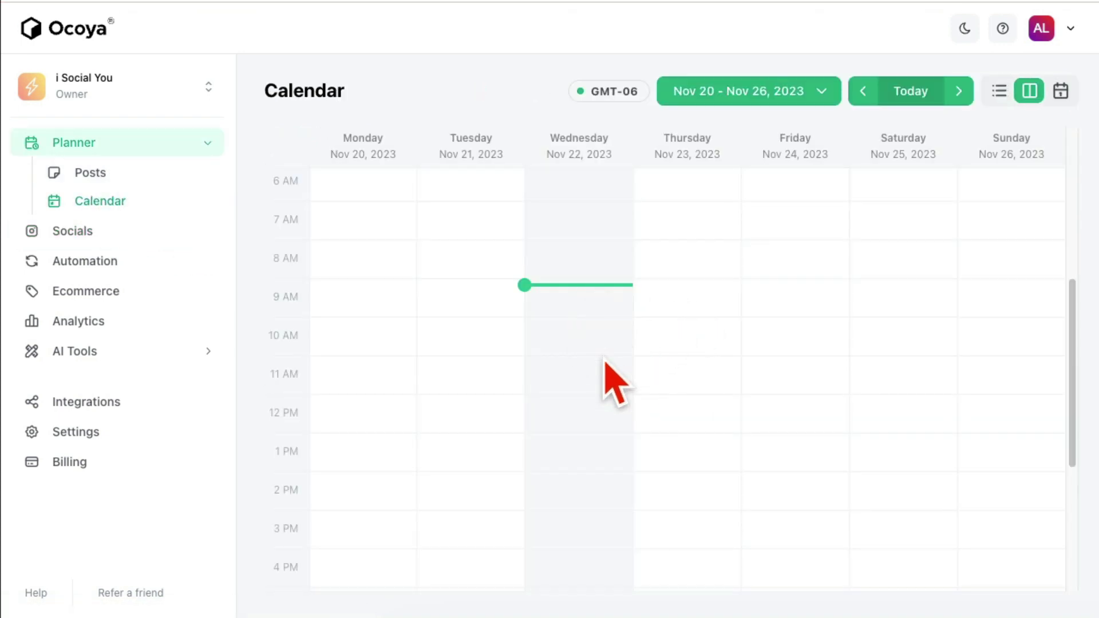
{"action": "scroll", "coordinate": [593, 369], "scroll_direction": "up", "scroll_amount": 5}
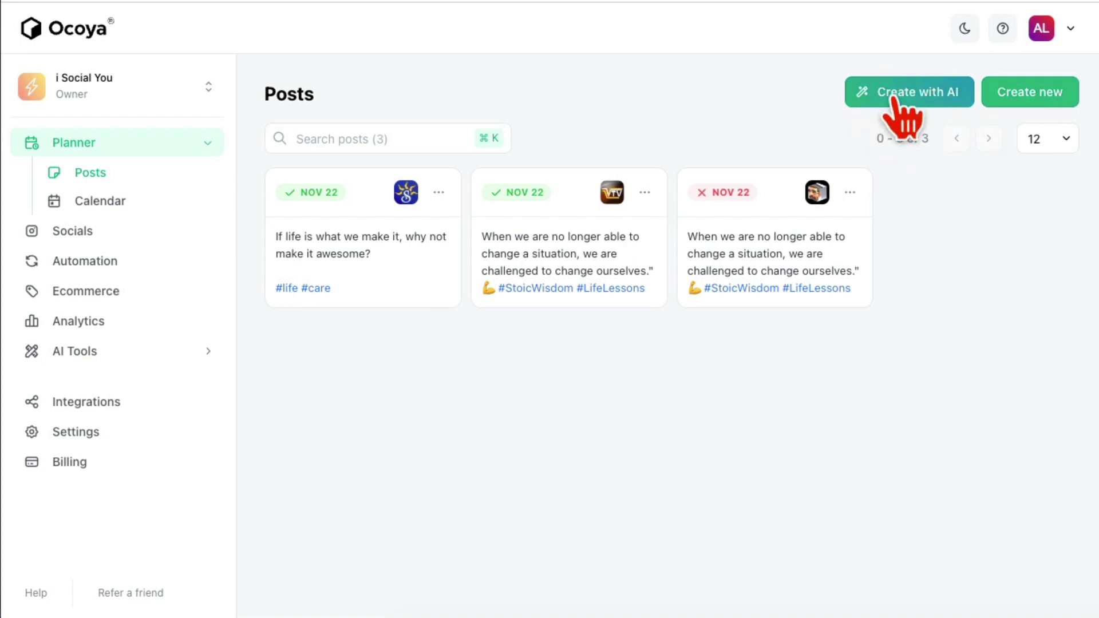
- Compose a new post for the SunriseHHealth Twitter profile with the caption 'test post'
{"action": "left_click", "coordinate": [1043, 92]}
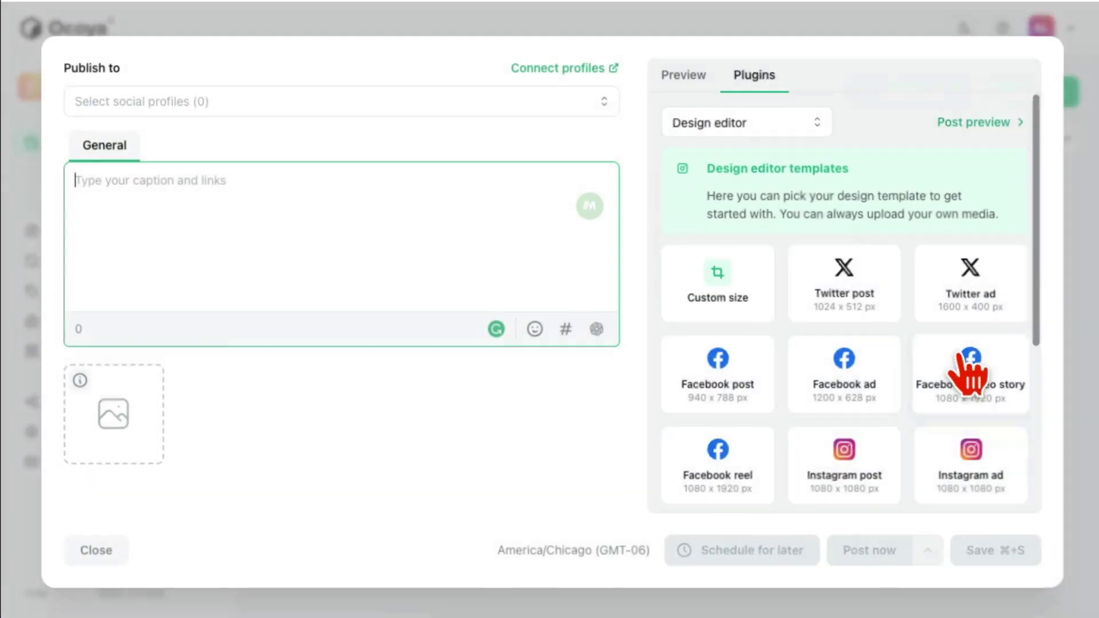
{"action": "left_click", "coordinate": [206, 100]}
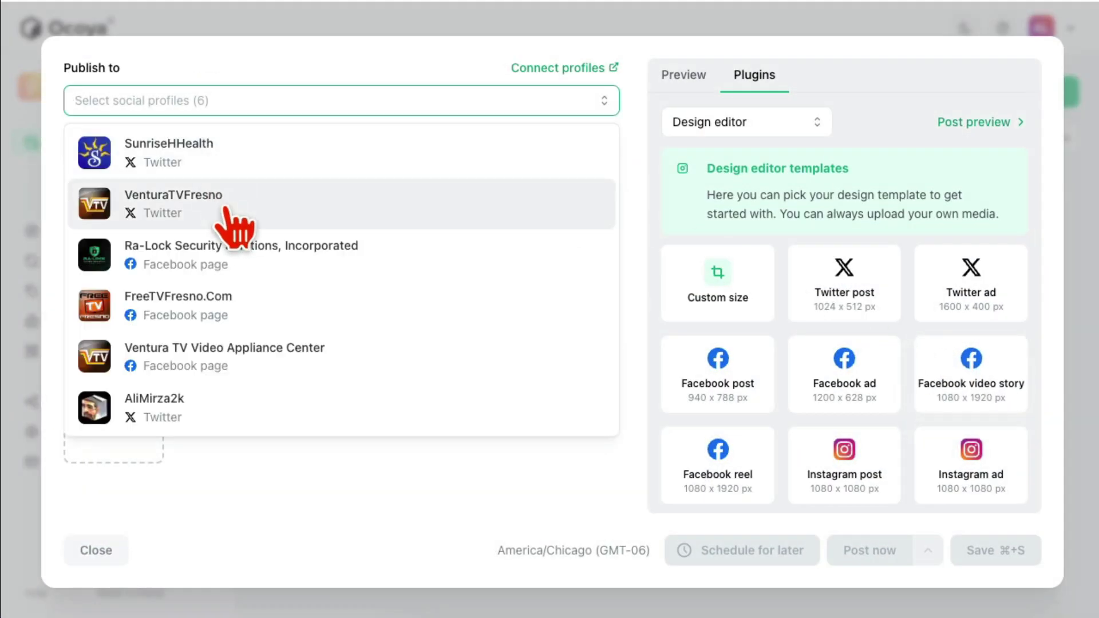
{"action": "left_click", "coordinate": [238, 155]}
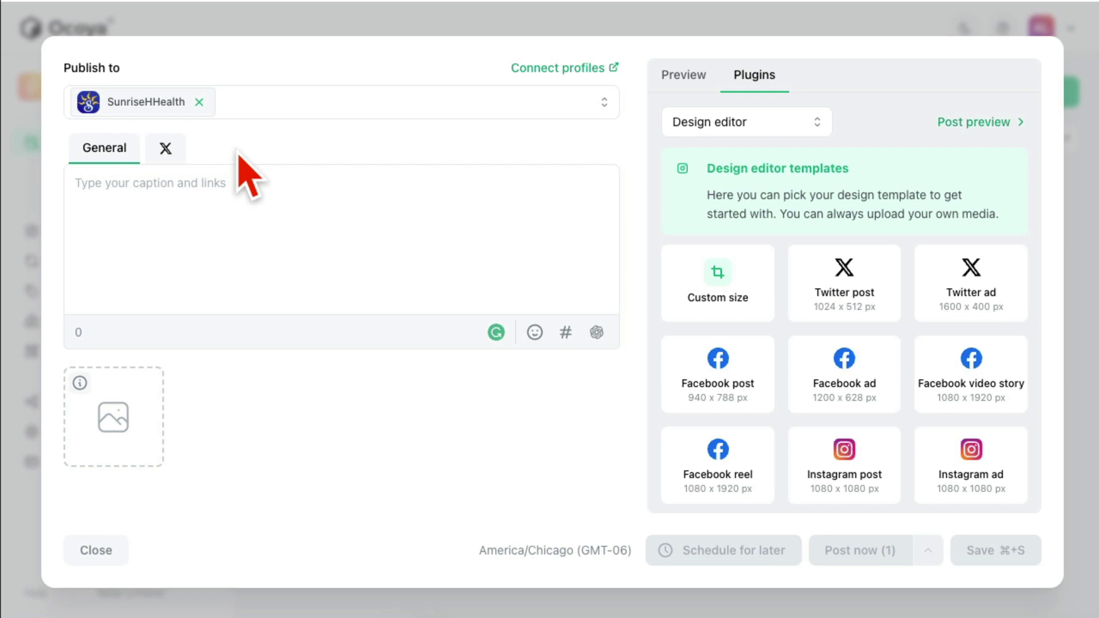
{"action": "left_click", "coordinate": [171, 178]}
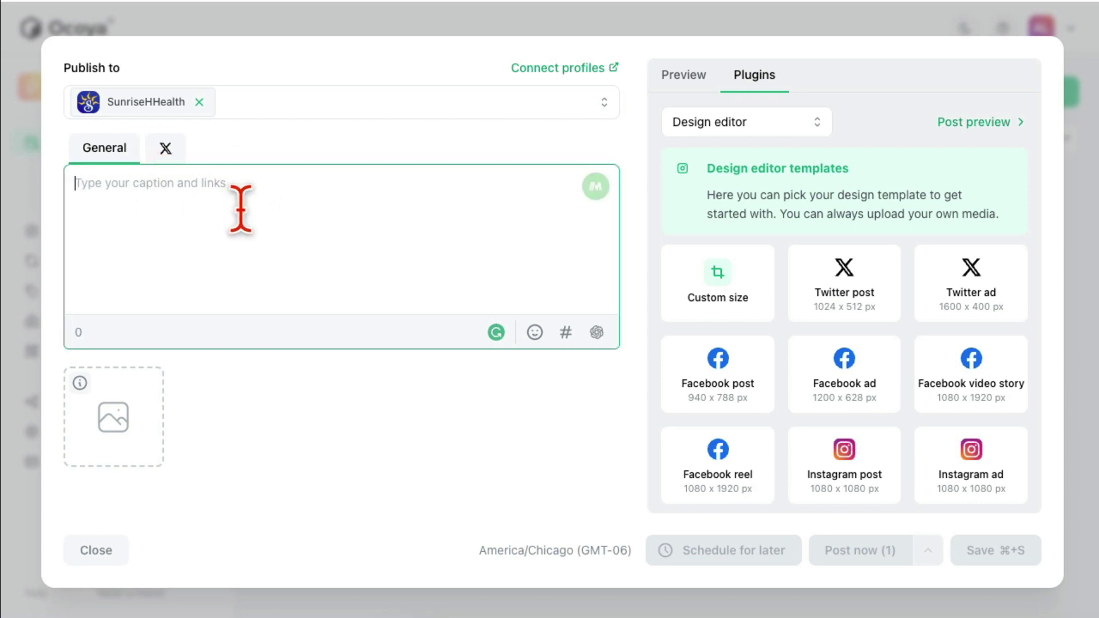
{"action": "type", "text": "te"}
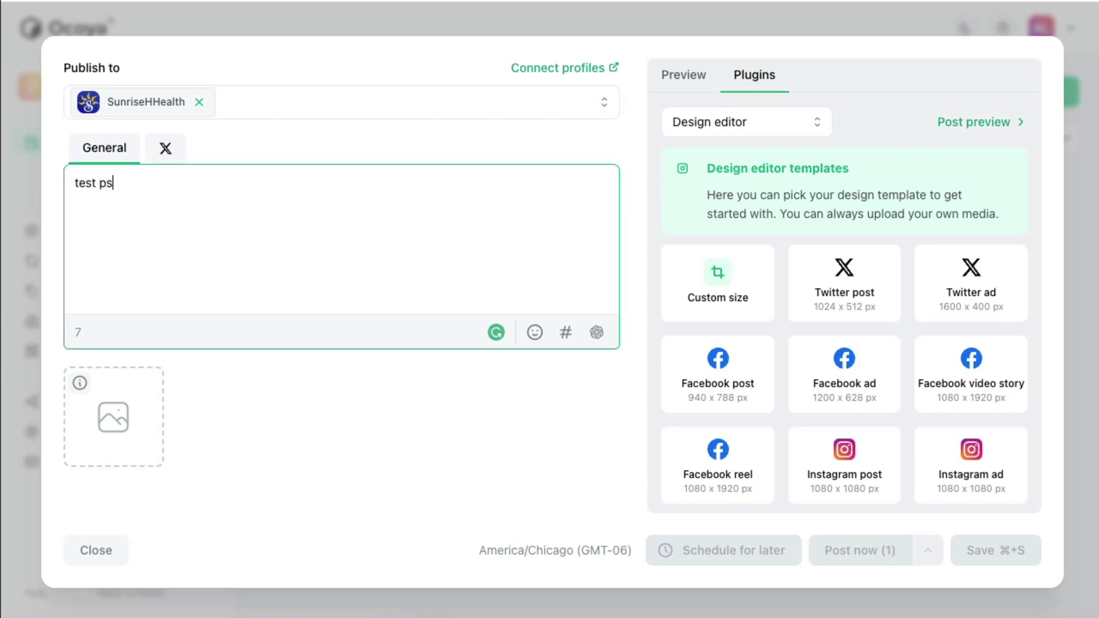
{"action": "type", "text": "st post"}
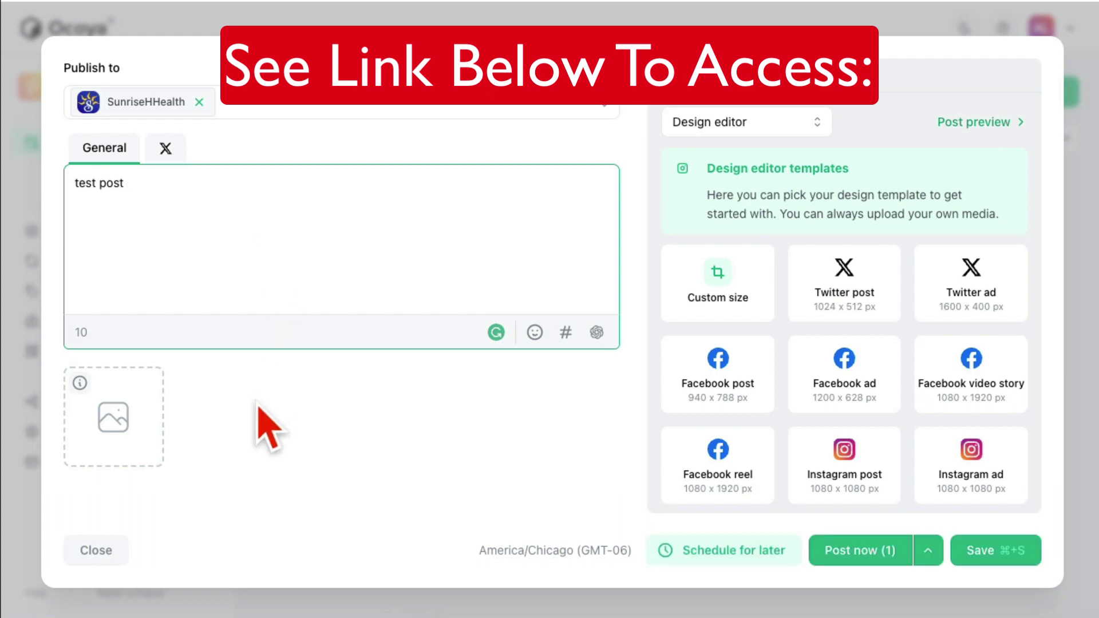
- Browse the composer's Plugins templates, then close the draft without saving
{"action": "scroll", "coordinate": [974, 417], "scroll_direction": "down", "scroll_amount": 2}
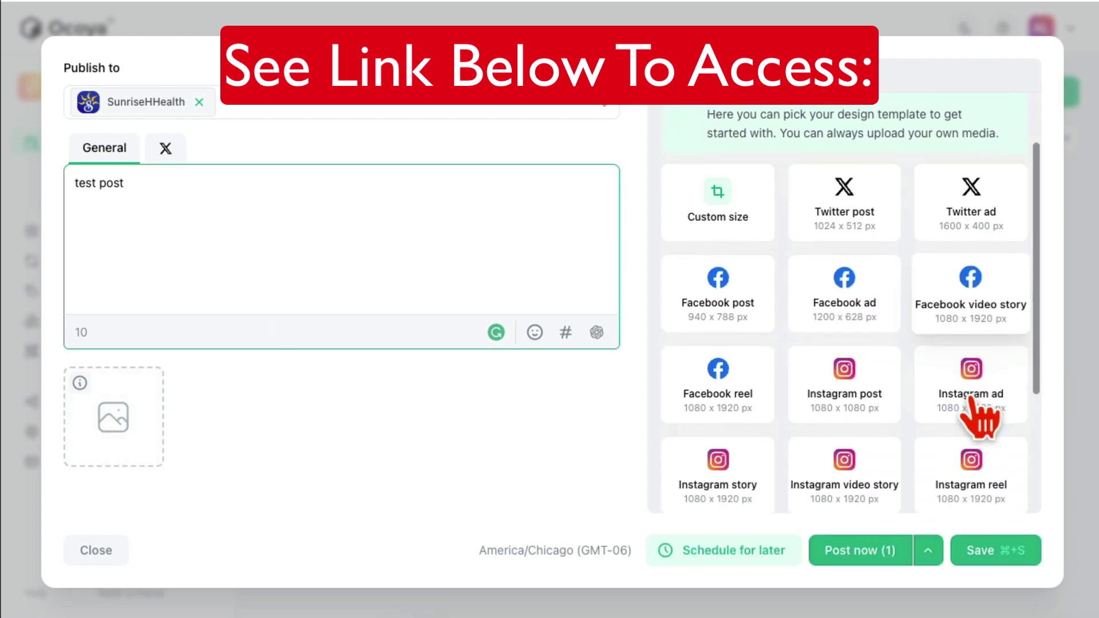
{"action": "scroll", "coordinate": [911, 355], "scroll_direction": "up", "scroll_amount": 2}
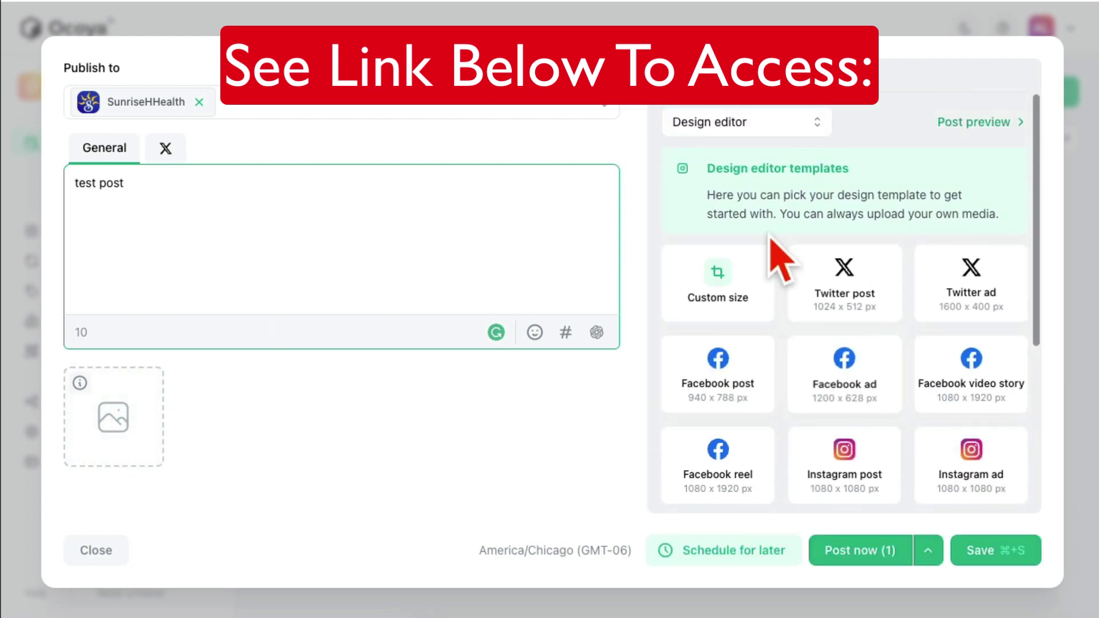
{"action": "scroll", "coordinate": [931, 361], "scroll_direction": "down", "scroll_amount": 1}
{"action": "scroll", "coordinate": [931, 360], "scroll_direction": "down", "scroll_amount": 5}
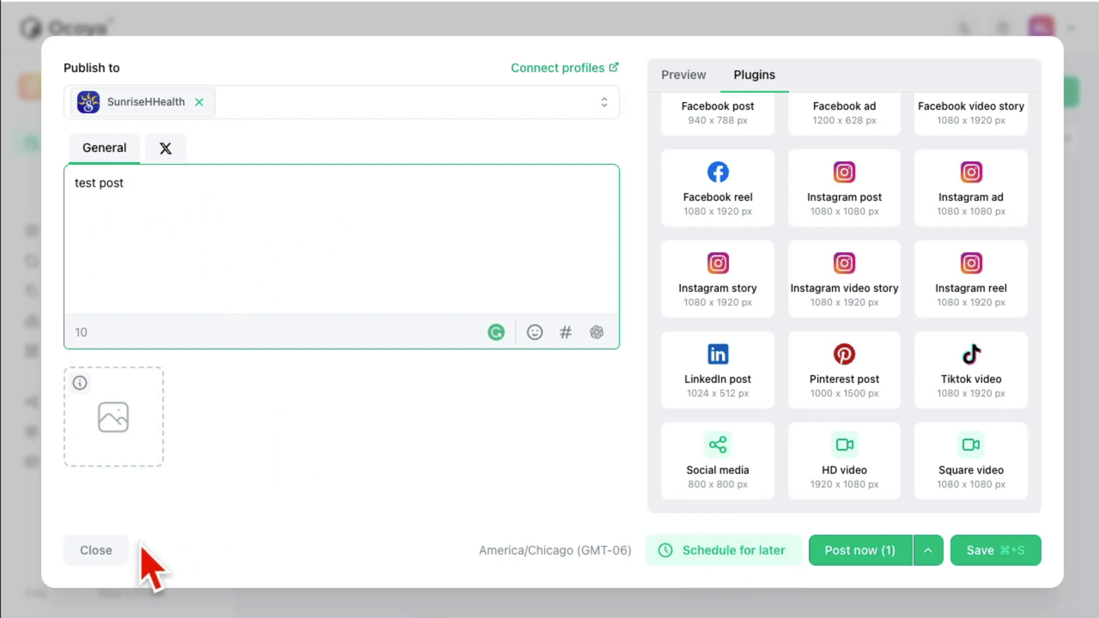
{"action": "left_click", "coordinate": [103, 554]}
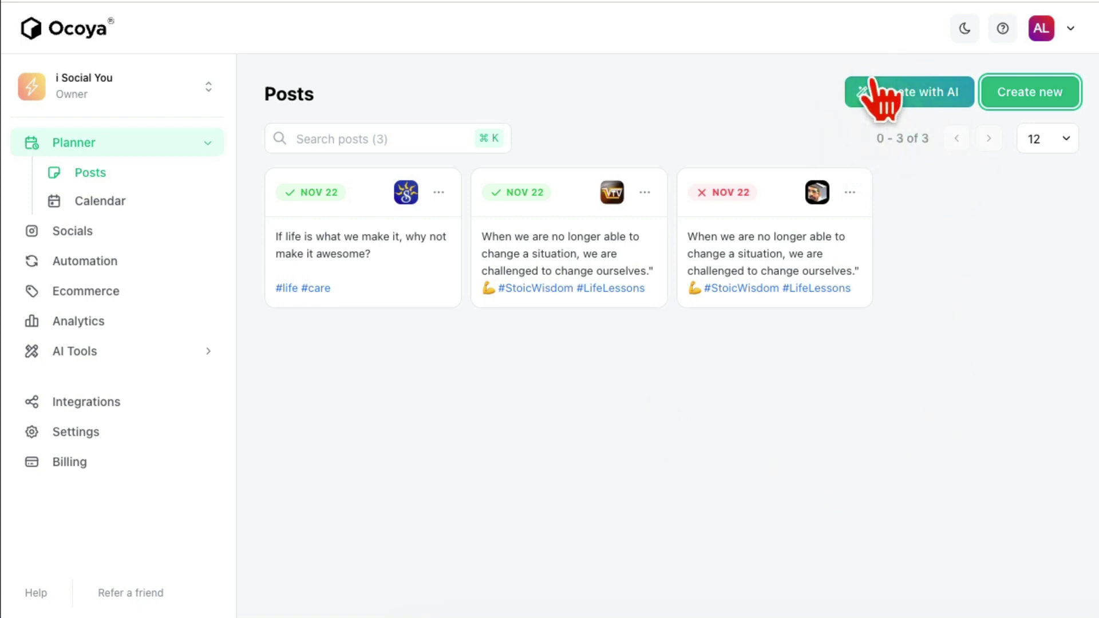
- Open the AI social post generator showing the five AI-generated posts
{"action": "left_click", "coordinate": [888, 96]}
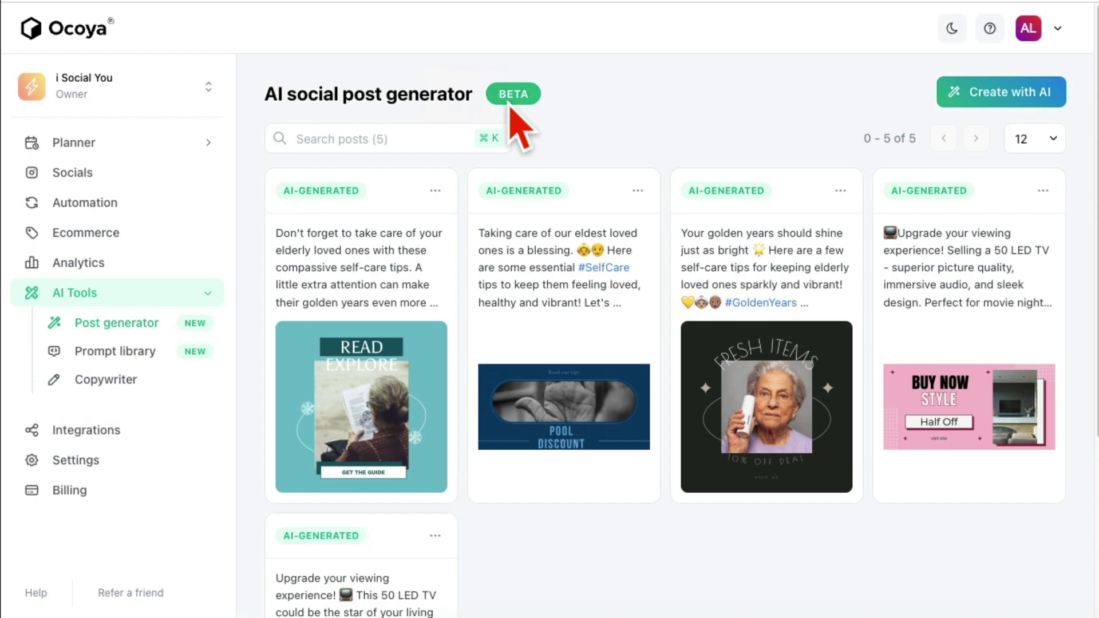
- Start a new AI post and review the templates list, keeping all templates included
{"action": "left_click", "coordinate": [981, 94]}
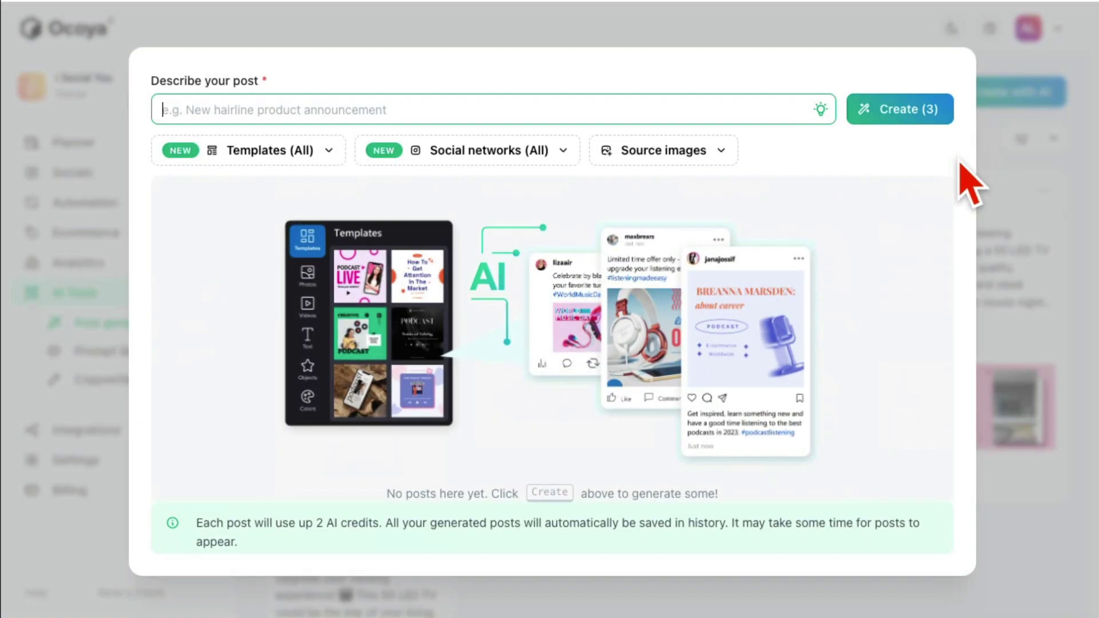
{"action": "left_click", "coordinate": [303, 164]}
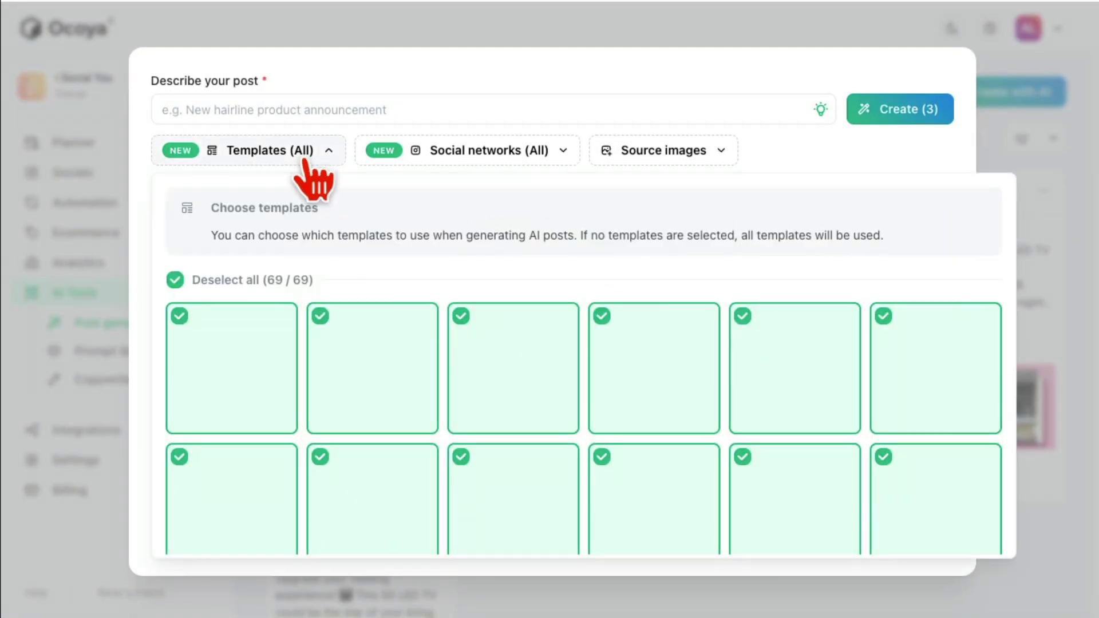
{"action": "scroll", "coordinate": [794, 539], "scroll_direction": "down", "scroll_amount": 2}
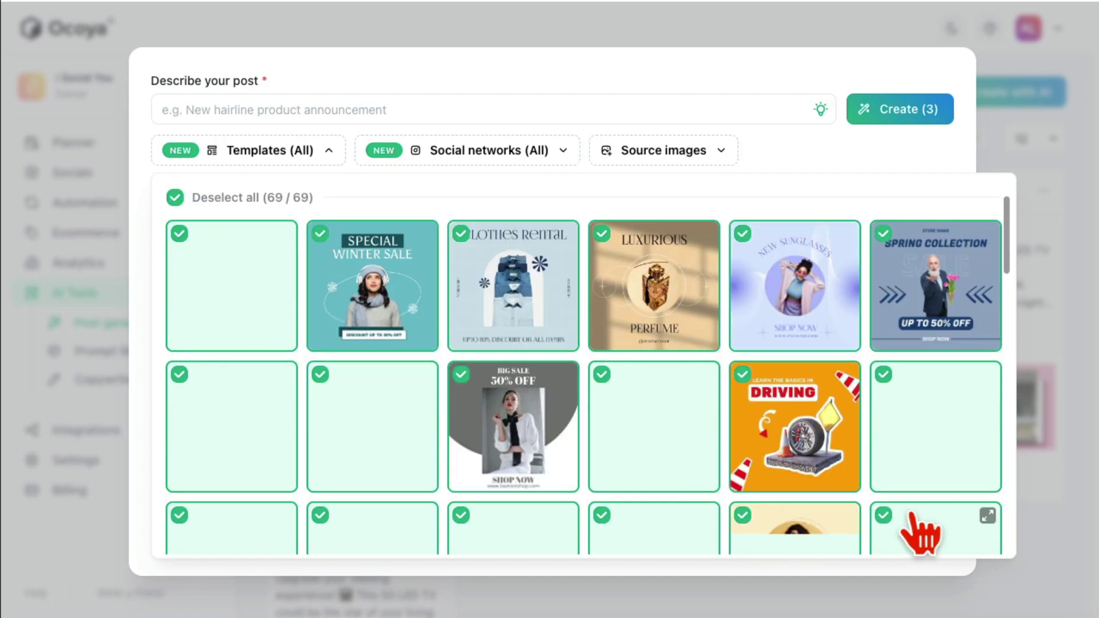
{"action": "scroll", "coordinate": [921, 533], "scroll_direction": "down", "scroll_amount": 3}
{"action": "scroll", "coordinate": [921, 533], "scroll_direction": "up", "scroll_amount": 5}
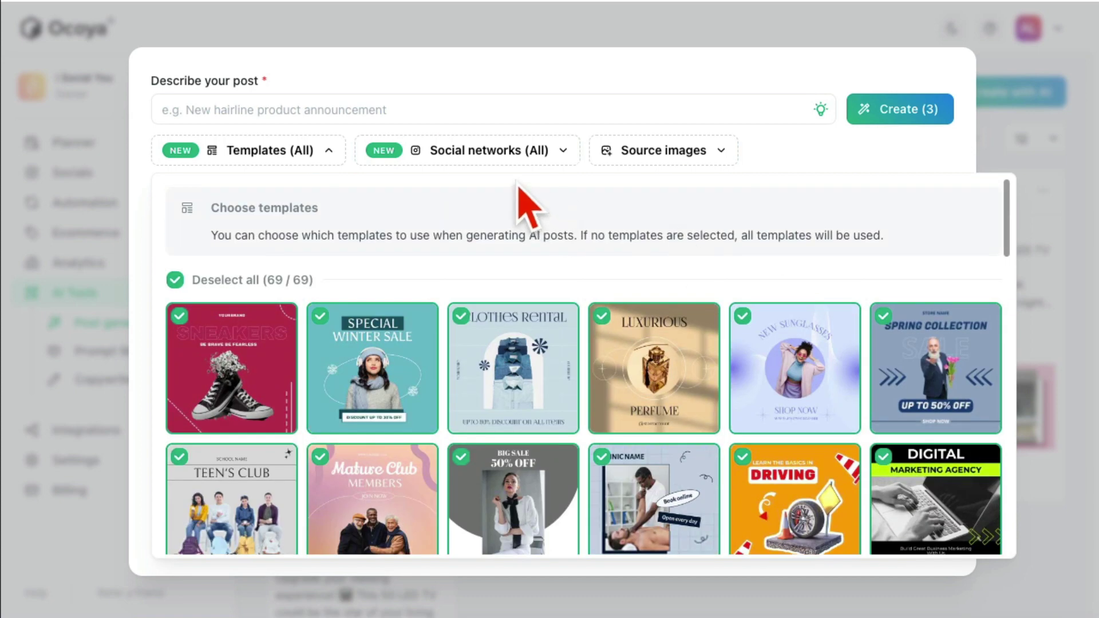
- Check the social networks and source image options, then describe the post as 'black friday deal sale'
{"action": "left_click", "coordinate": [515, 158]}
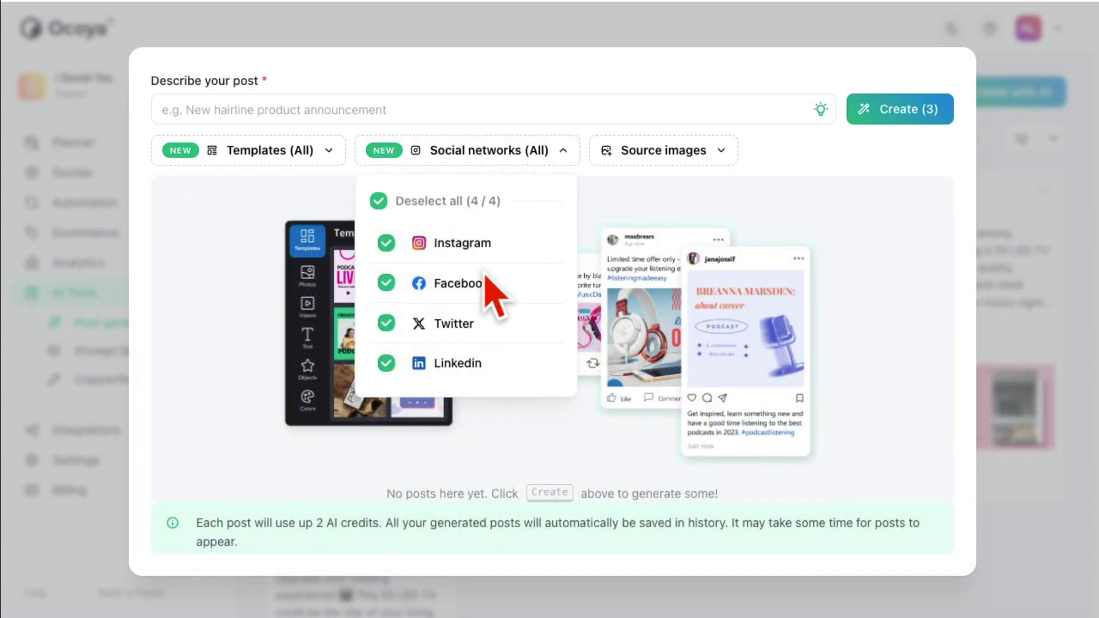
{"action": "left_click", "coordinate": [708, 159]}
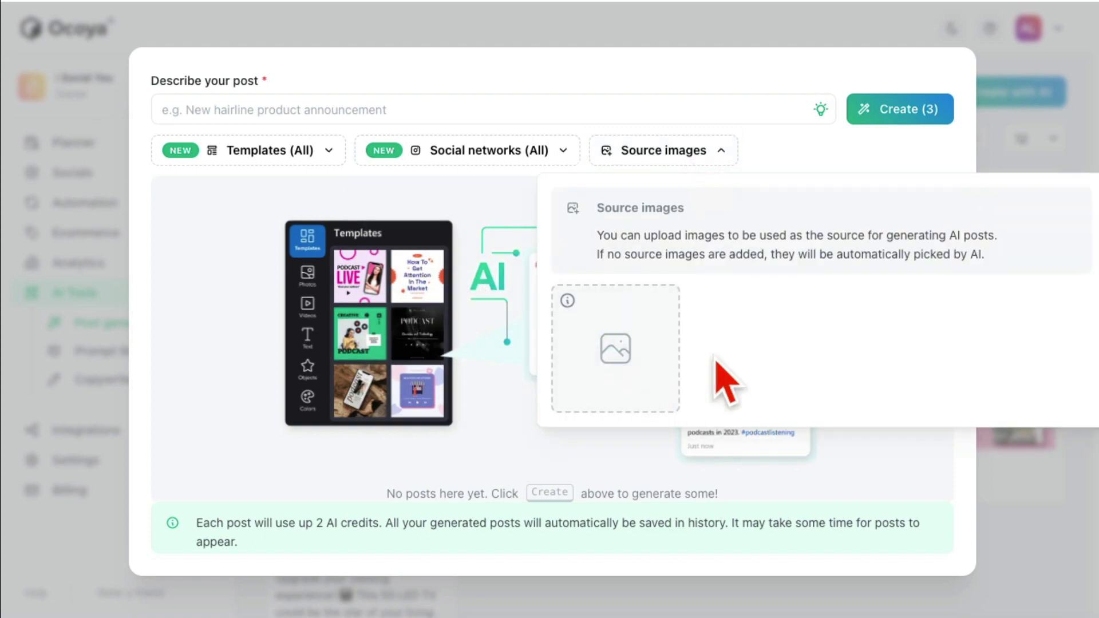
{"action": "left_click", "coordinate": [675, 150]}
{"action": "left_click", "coordinate": [420, 109]}
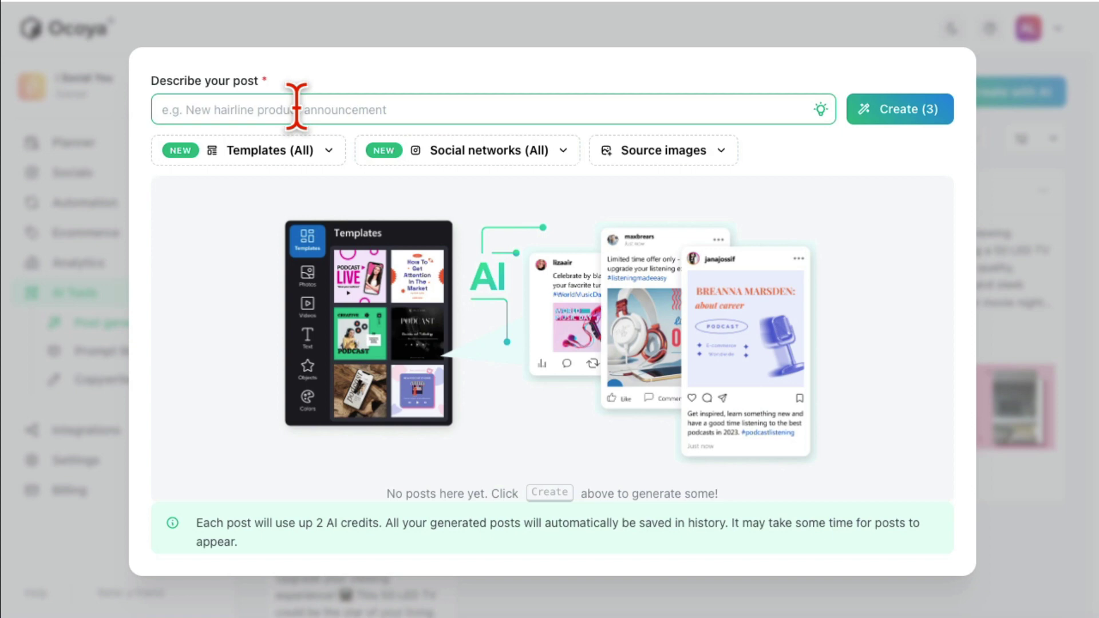
{"action": "type", "text": "black friday deal sale"}
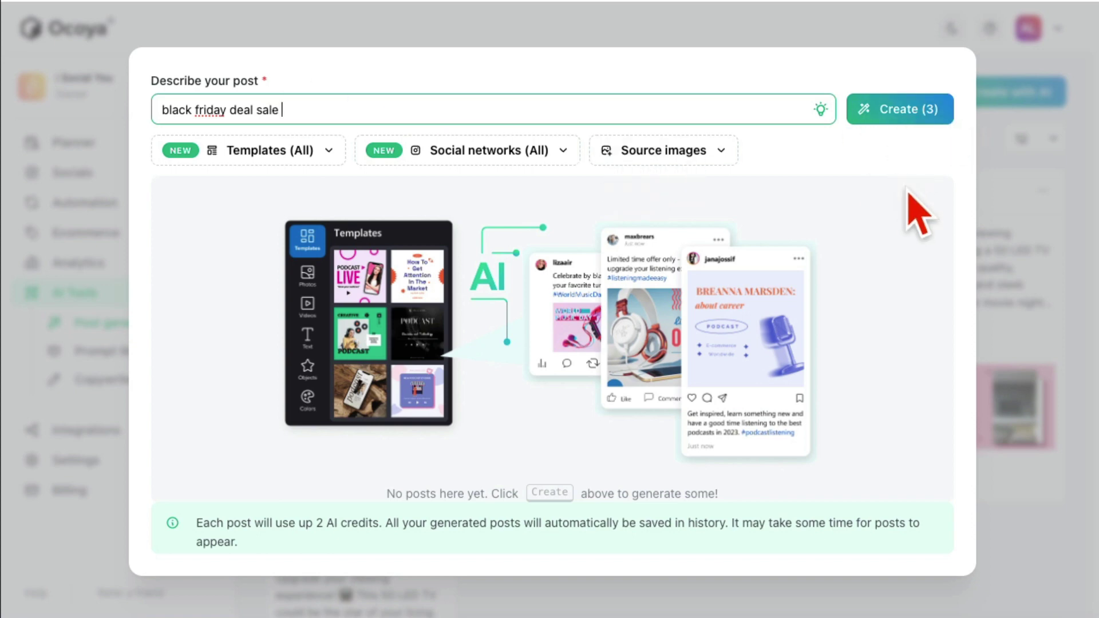
- Close the AI dialog and open the ON SALE NOW 50 LED TV post for editing
{"action": "left_click", "coordinate": [1032, 163]}
{"action": "scroll", "coordinate": [717, 409], "scroll_direction": "down", "scroll_amount": 2}
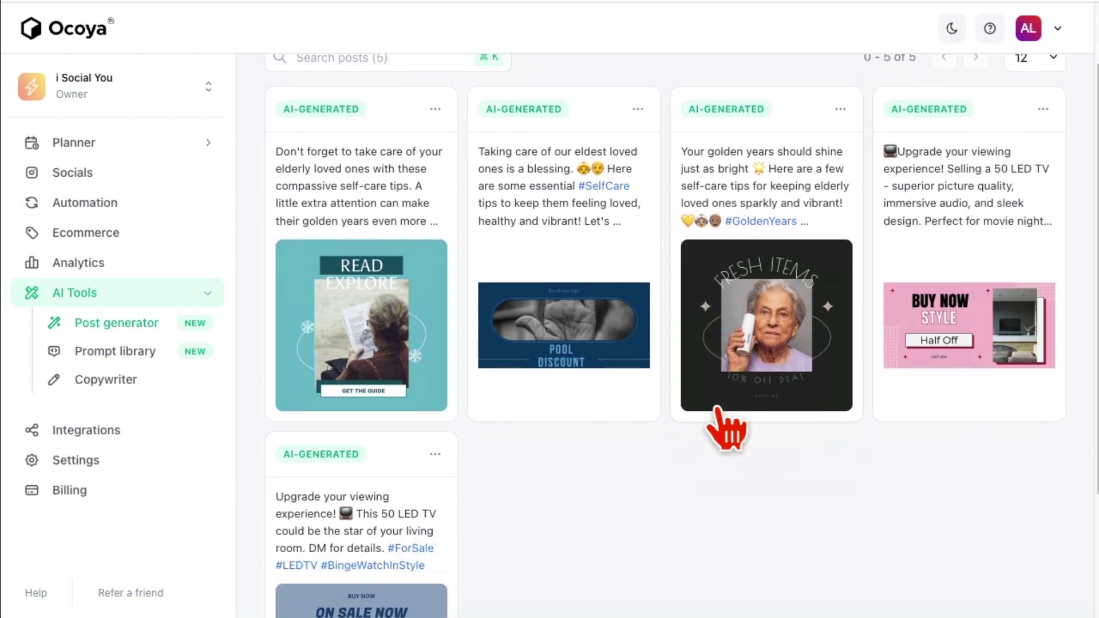
{"action": "scroll", "coordinate": [716, 410], "scroll_direction": "down", "scroll_amount": 4}
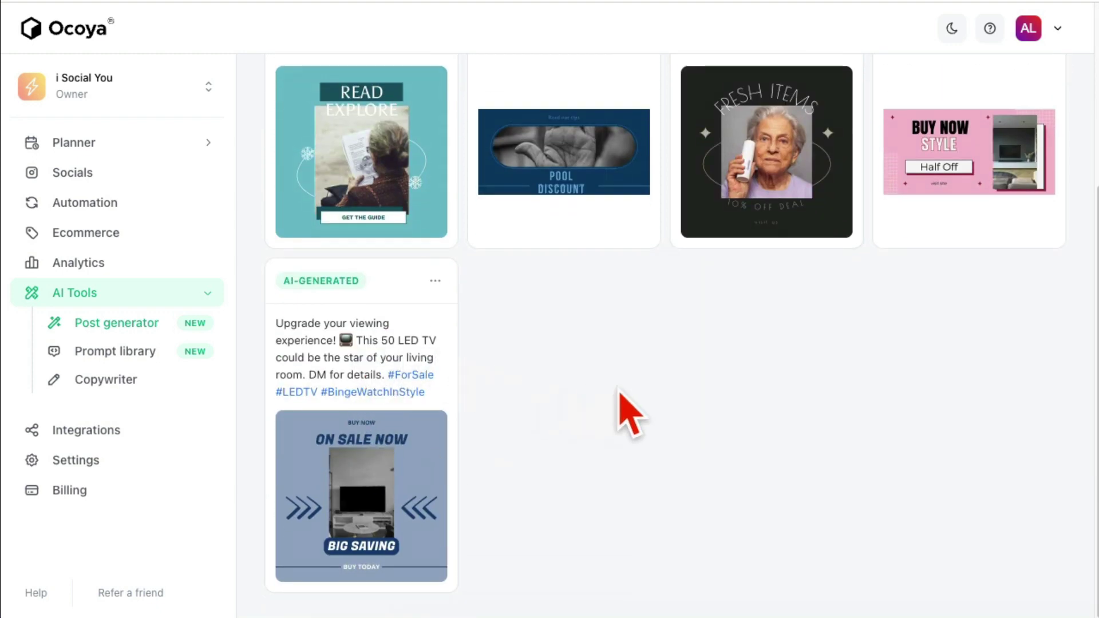
{"action": "left_click", "coordinate": [380, 486]}
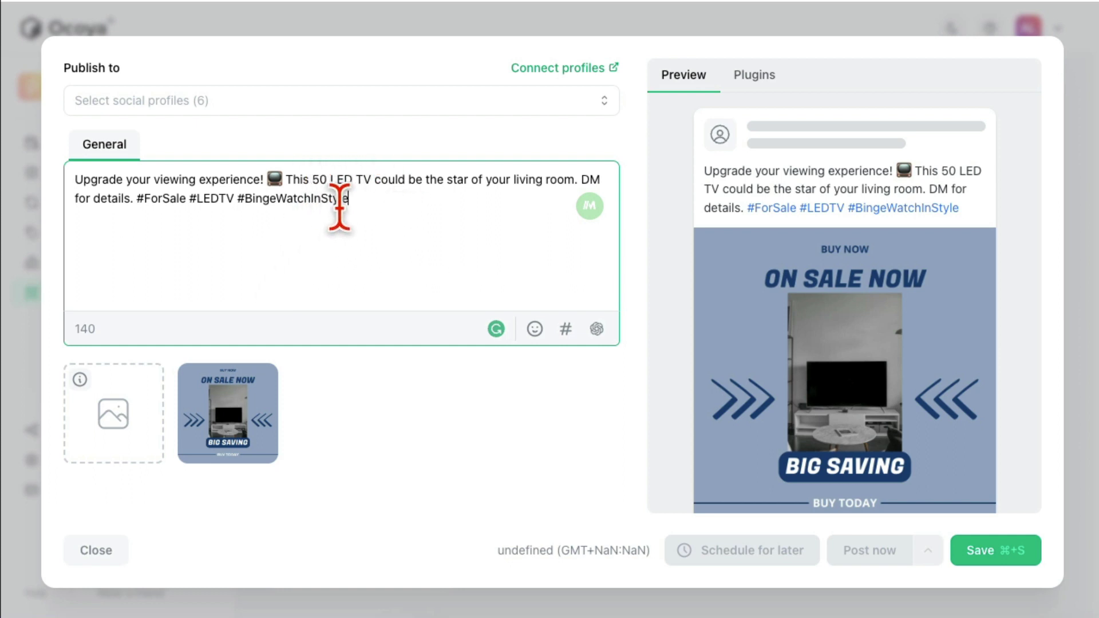
- Set the TV sale post to publish to the Ventura TV Video Appliance Center Facebook page
{"action": "left_click_drag", "start_coordinate": [347, 201], "coordinate": [159, 194]}
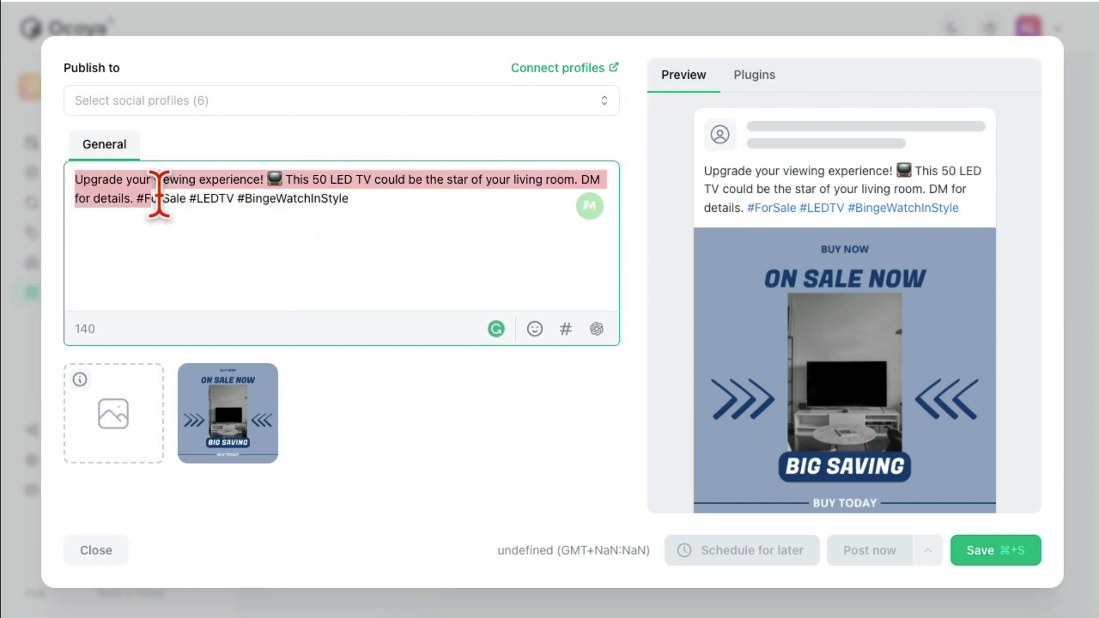
{"action": "left_click", "coordinate": [144, 209]}
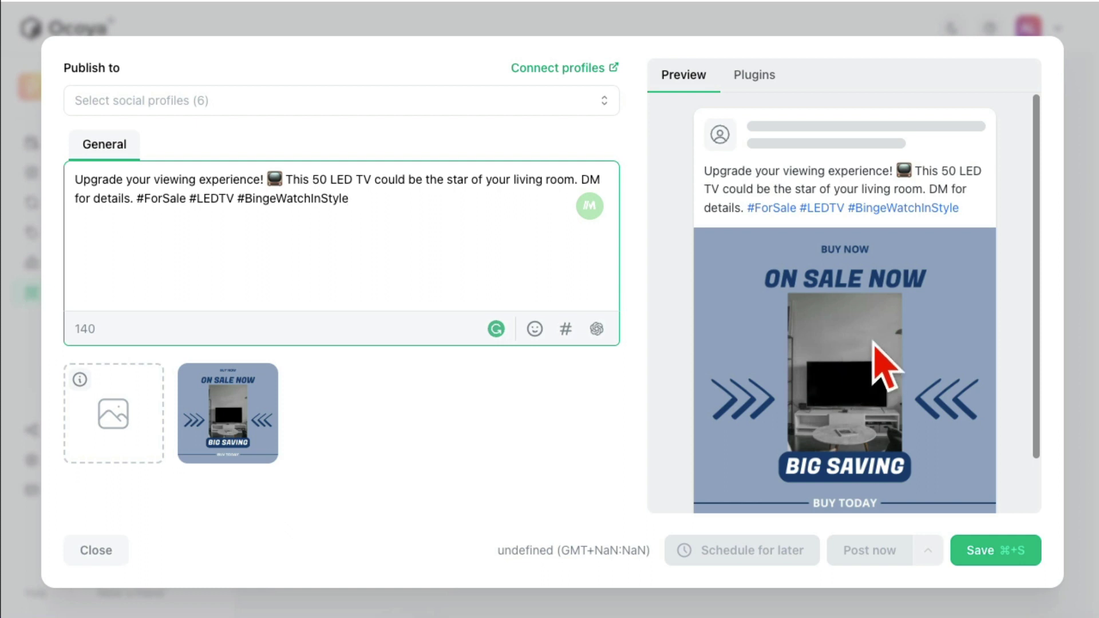
{"action": "left_click", "coordinate": [385, 100]}
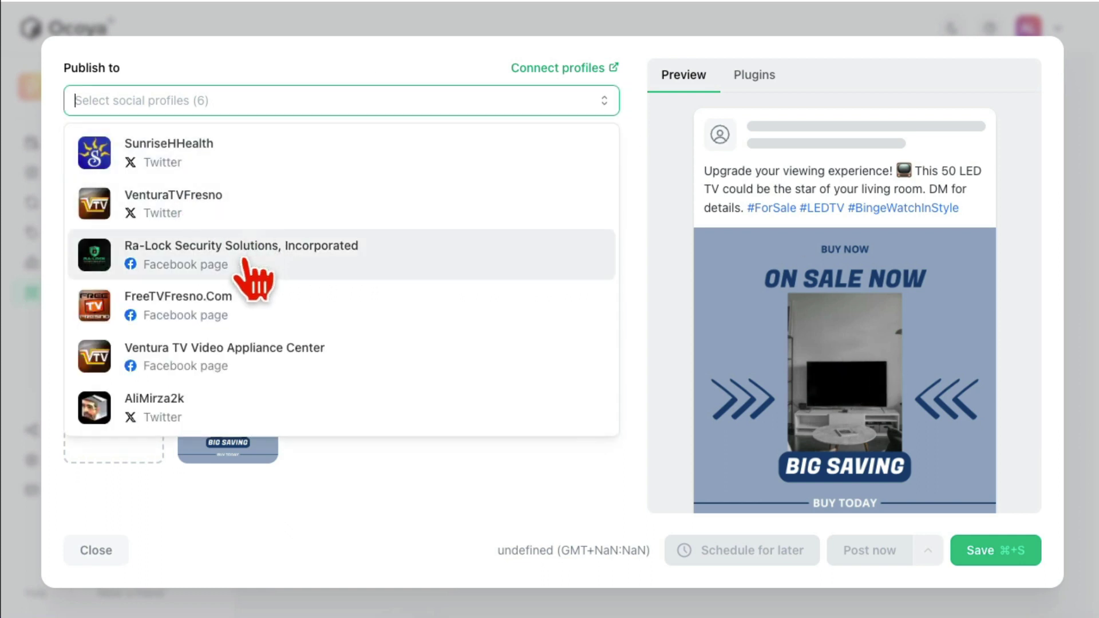
{"action": "left_click", "coordinate": [259, 359]}
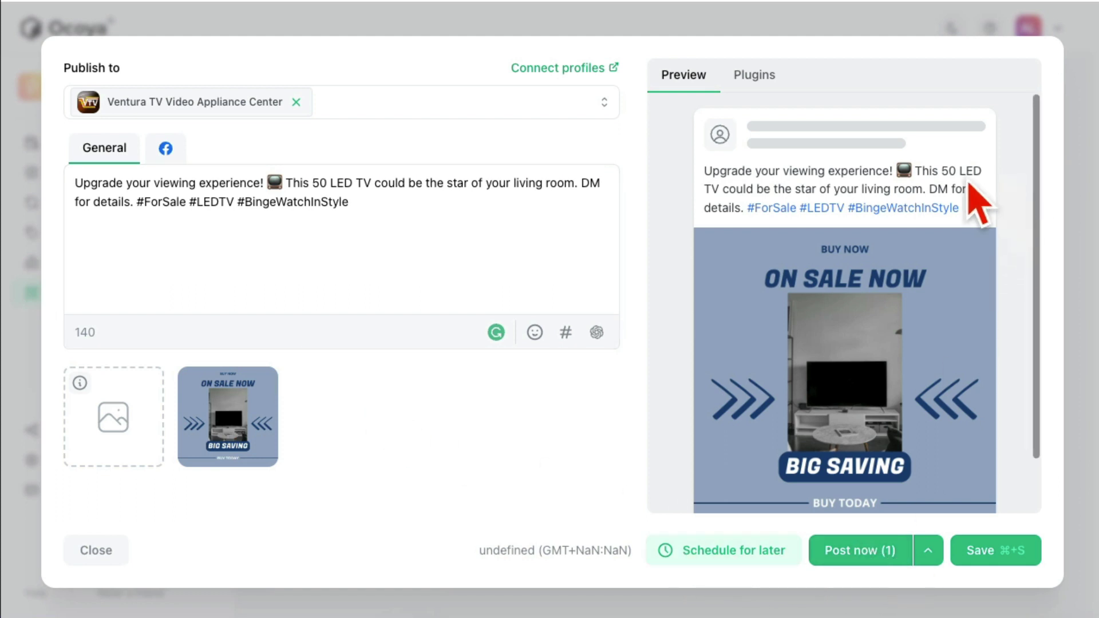
- Close the TV post editor and return to the generated posts list
{"action": "left_click", "coordinate": [101, 554]}
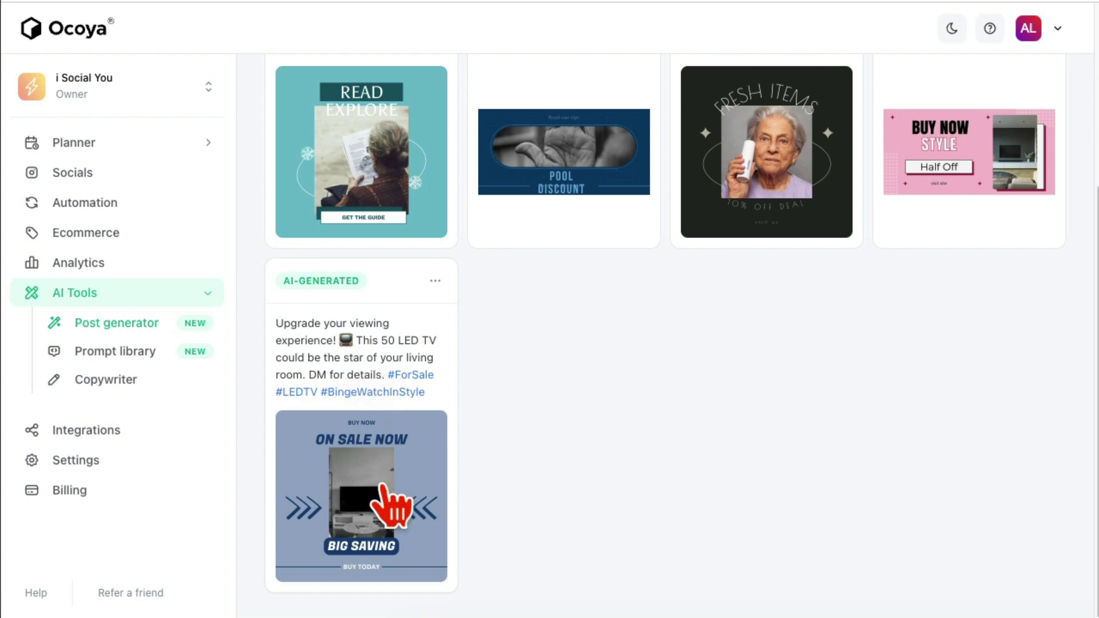
{"action": "scroll", "coordinate": [731, 501], "scroll_direction": "up", "scroll_amount": 1}
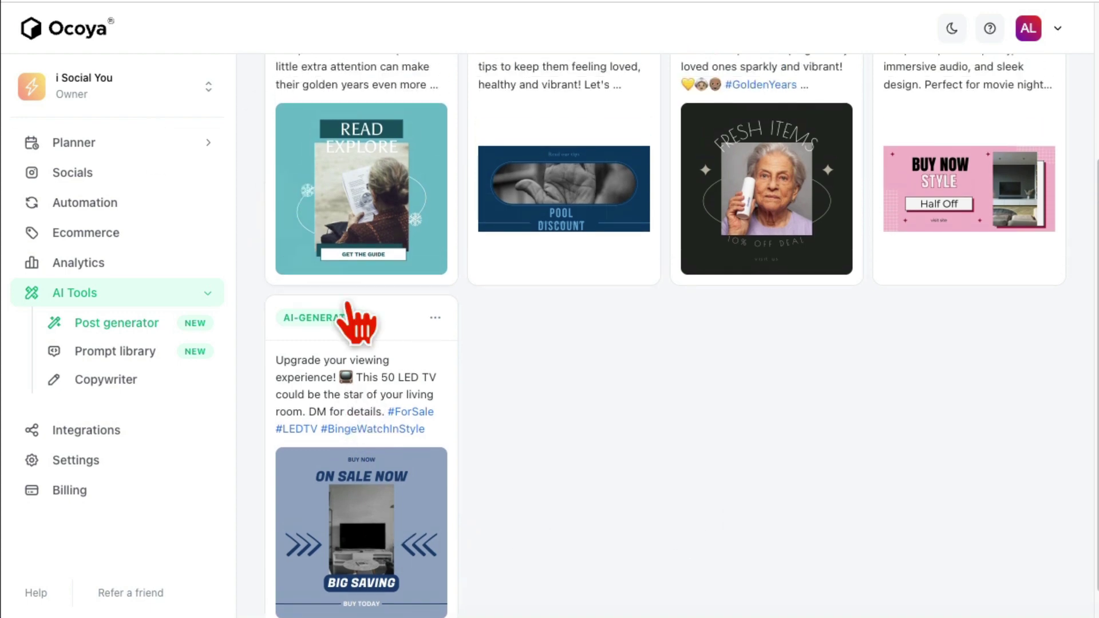
{"action": "scroll", "coordinate": [635, 584], "scroll_direction": "up", "scroll_amount": 5}
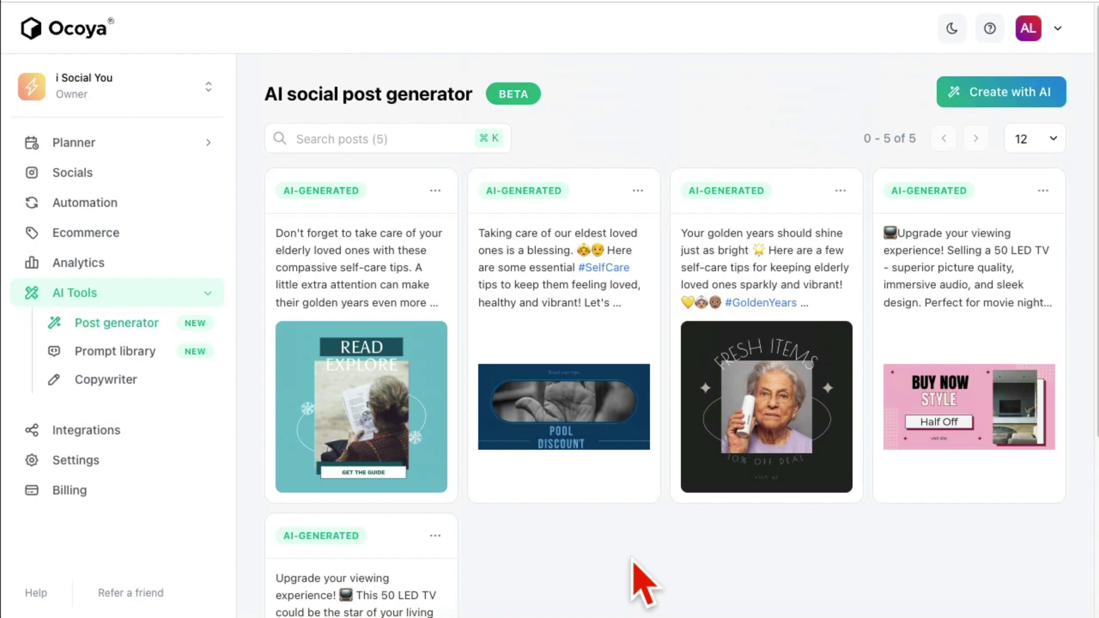
- Open the elderly self-care tips post, highlight its caption, and close it unchanged
{"action": "left_click", "coordinate": [358, 401]}
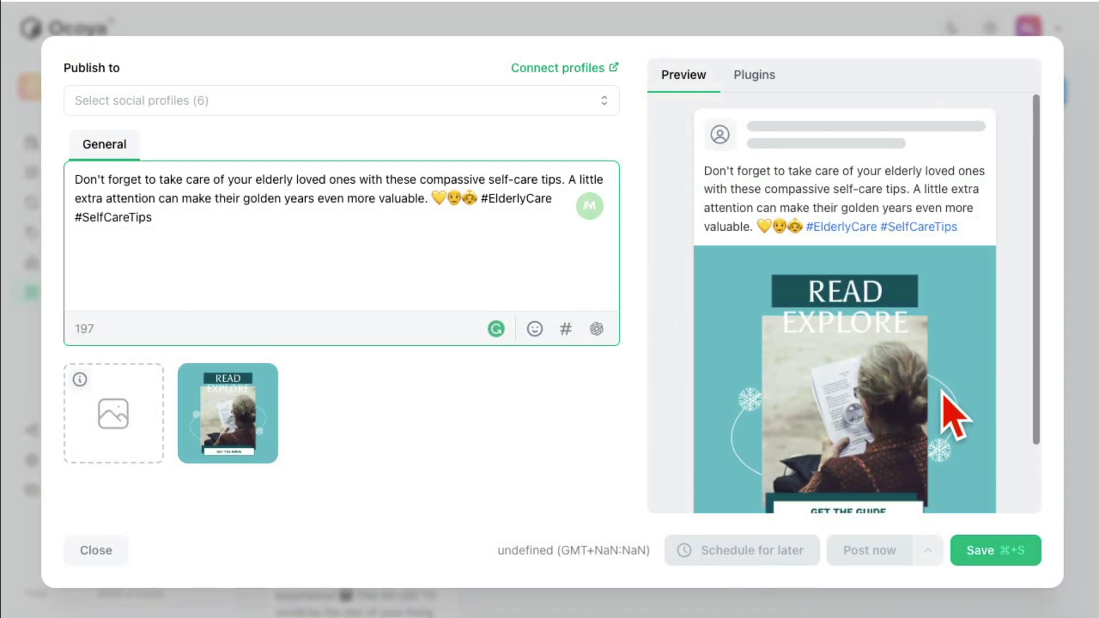
{"action": "scroll", "coordinate": [944, 394], "scroll_direction": "down", "scroll_amount": 1}
{"action": "scroll", "coordinate": [943, 402], "scroll_direction": "up", "scroll_amount": 1}
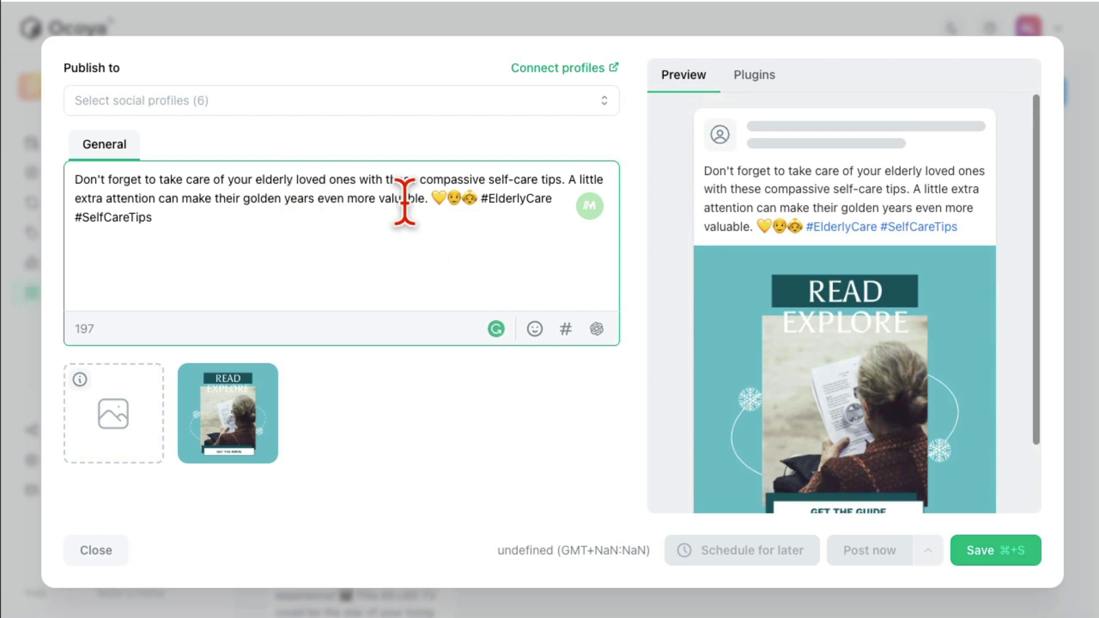
{"action": "left_click_drag", "start_coordinate": [426, 199], "coordinate": [74, 179]}
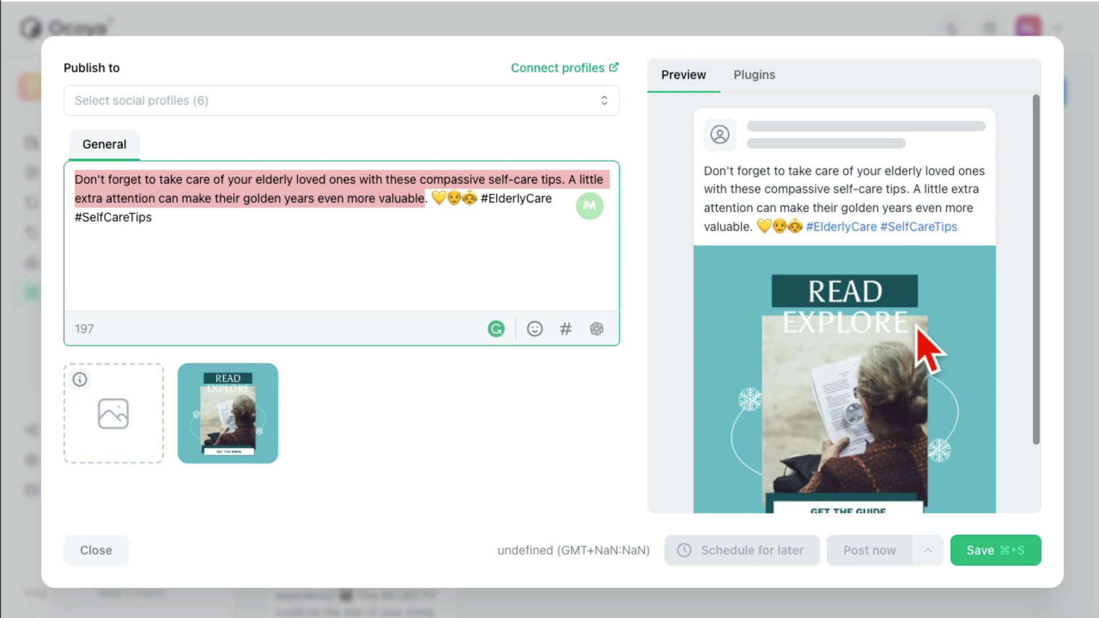
{"action": "left_click", "coordinate": [104, 548]}
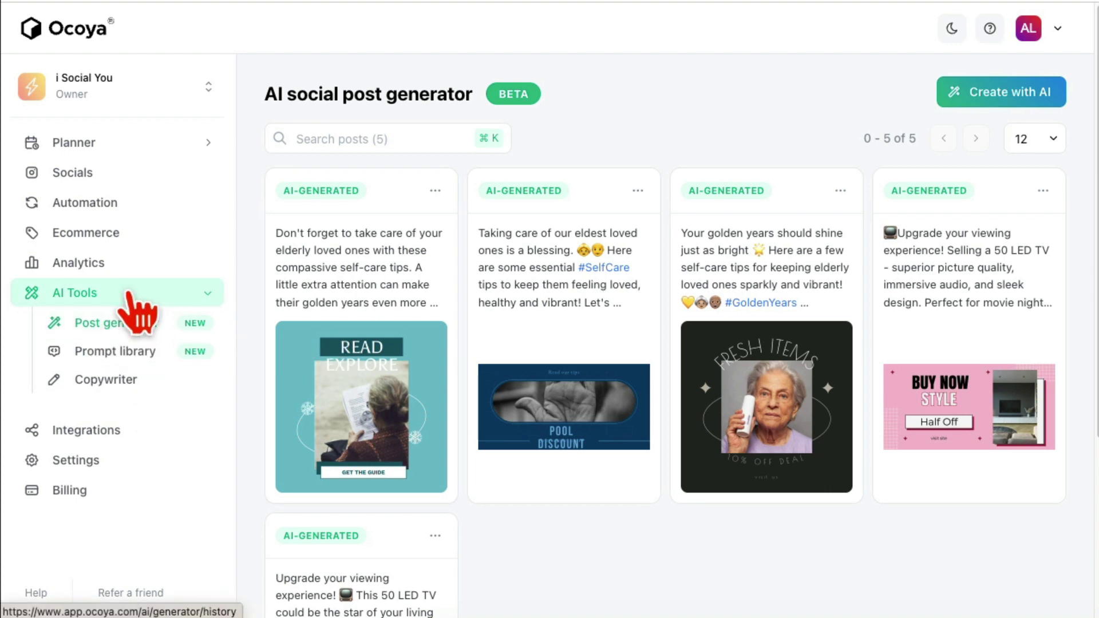
- Open a new Copywriter project from the Facebook ad template
{"action": "left_click", "coordinate": [103, 383]}
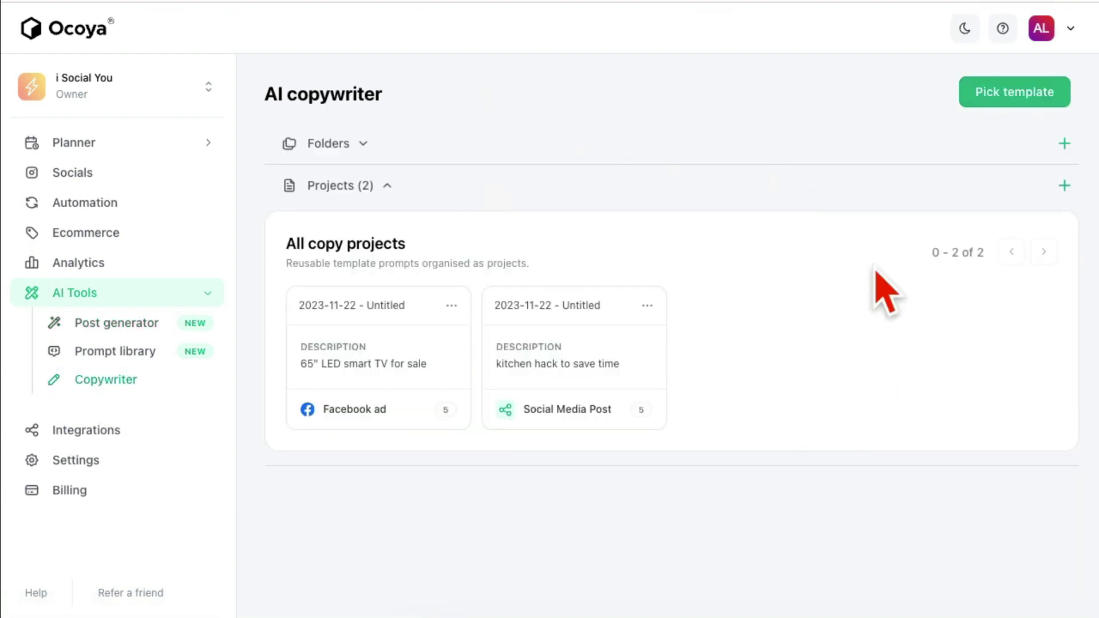
{"action": "left_click", "coordinate": [1065, 186]}
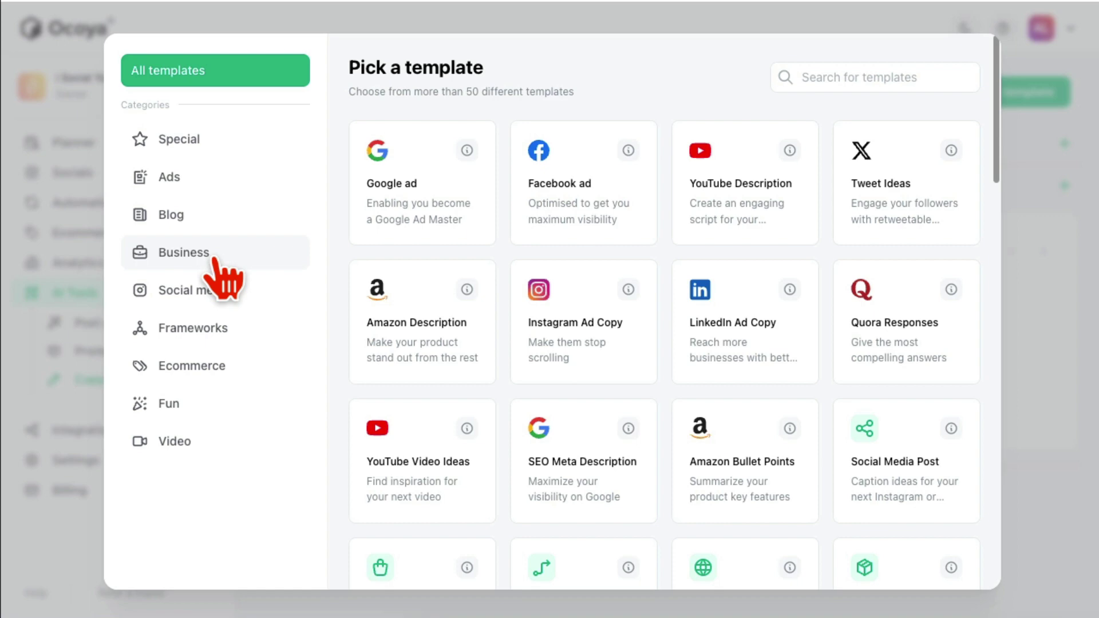
{"action": "scroll", "coordinate": [893, 424], "scroll_direction": "down", "scroll_amount": 2}
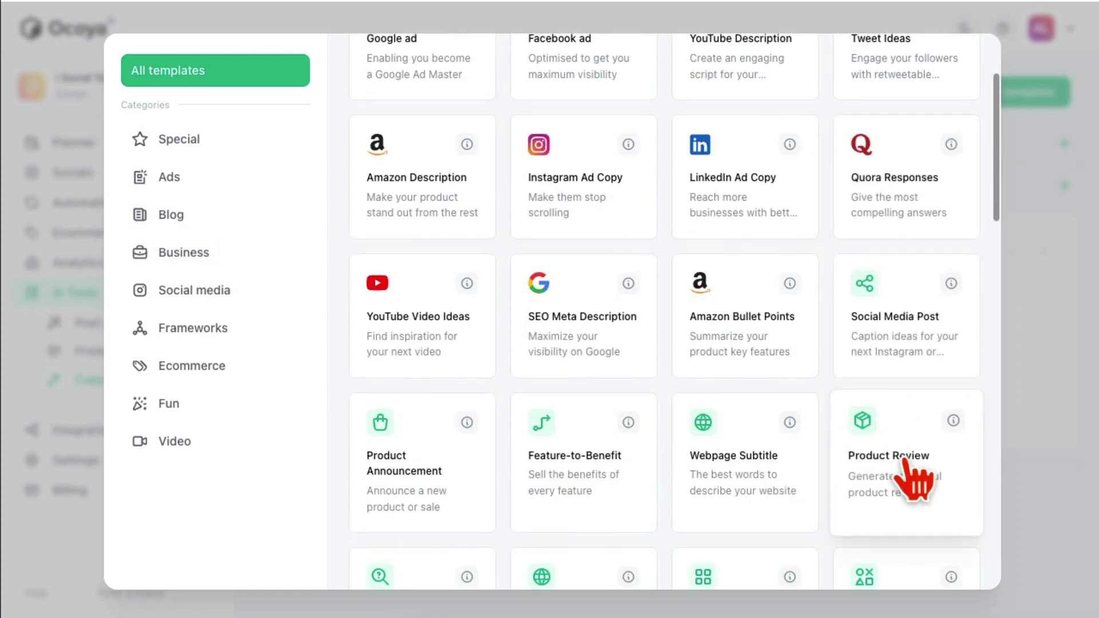
{"action": "scroll", "coordinate": [917, 481], "scroll_direction": "up", "scroll_amount": 3}
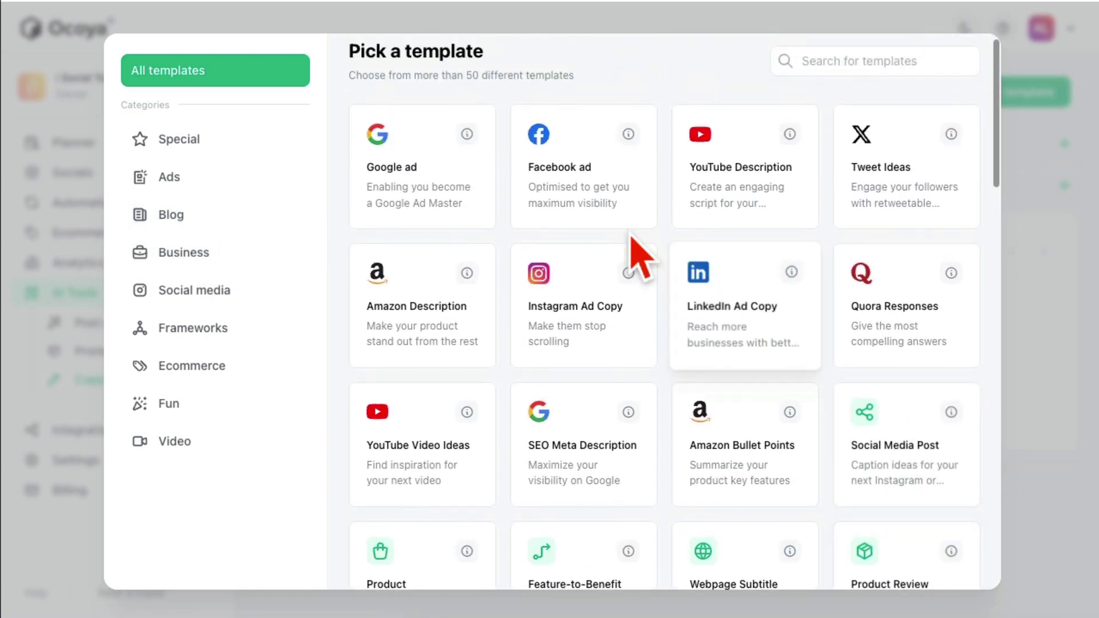
{"action": "left_click", "coordinate": [567, 212]}
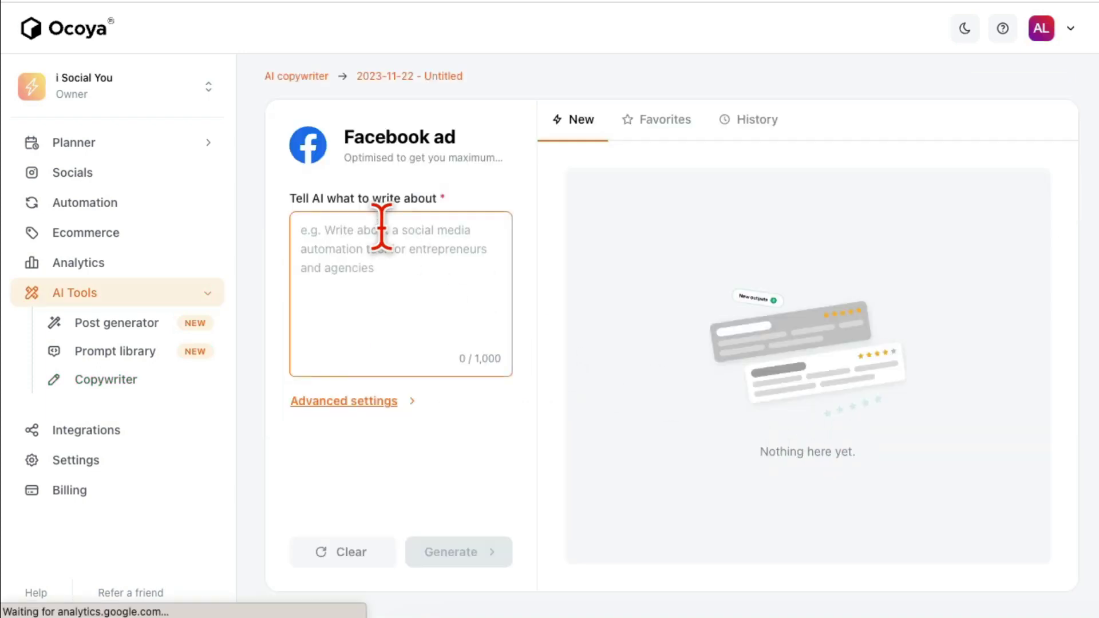
- Generate Facebook ads from 'black friday sale. everything is 50% off in our store' and review the five variations
{"action": "type", "text": "b"}
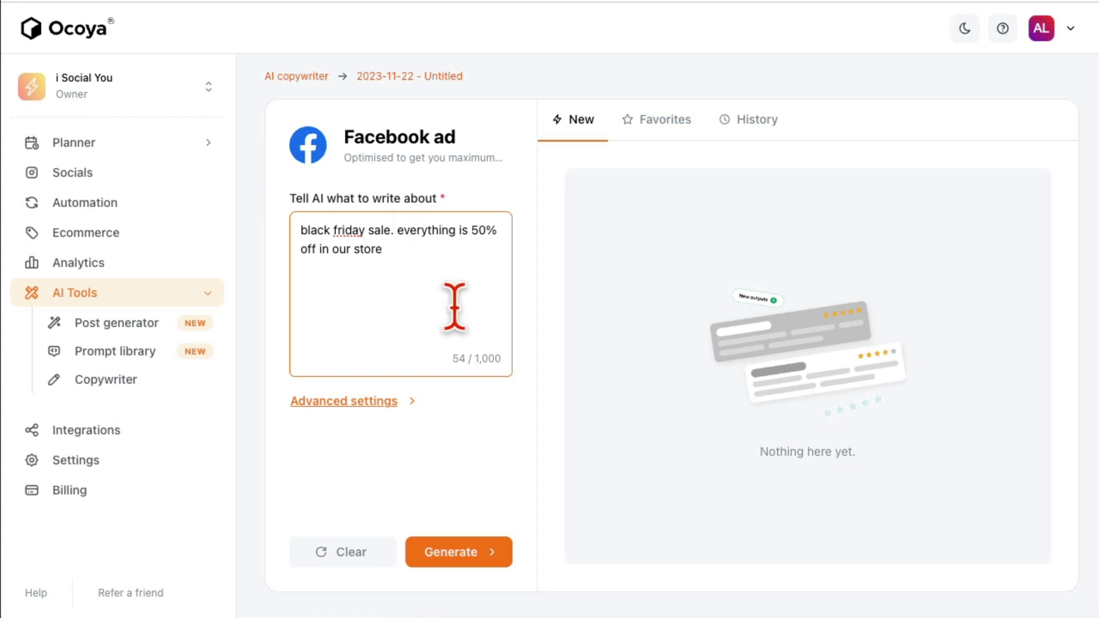
{"action": "left_click", "coordinate": [460, 553]}
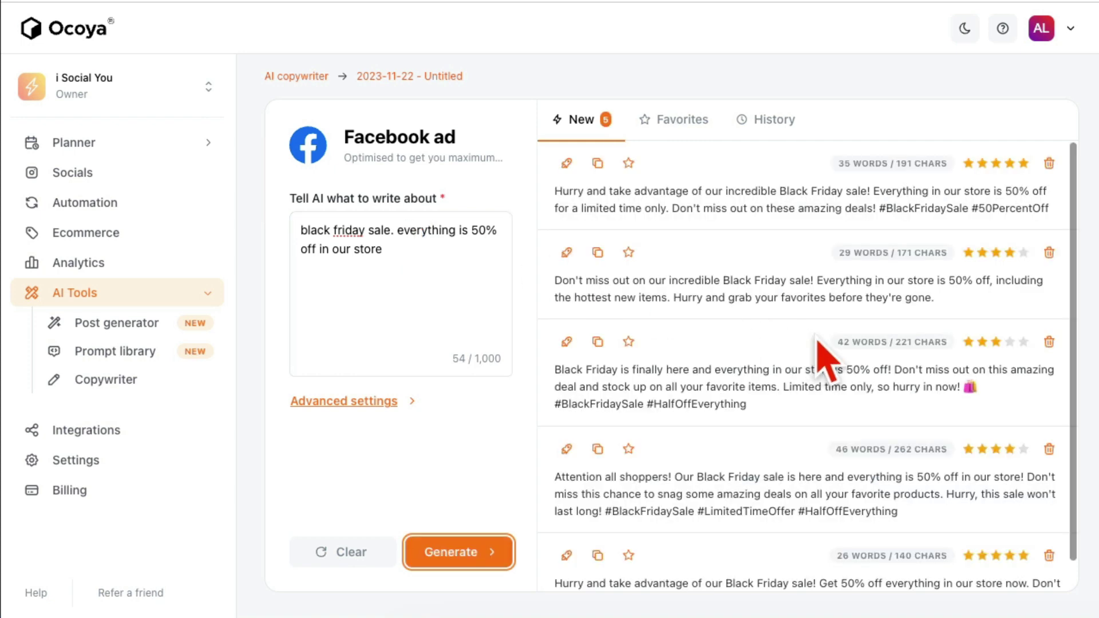
{"action": "scroll", "coordinate": [891, 346], "scroll_direction": "down", "scroll_amount": 1}
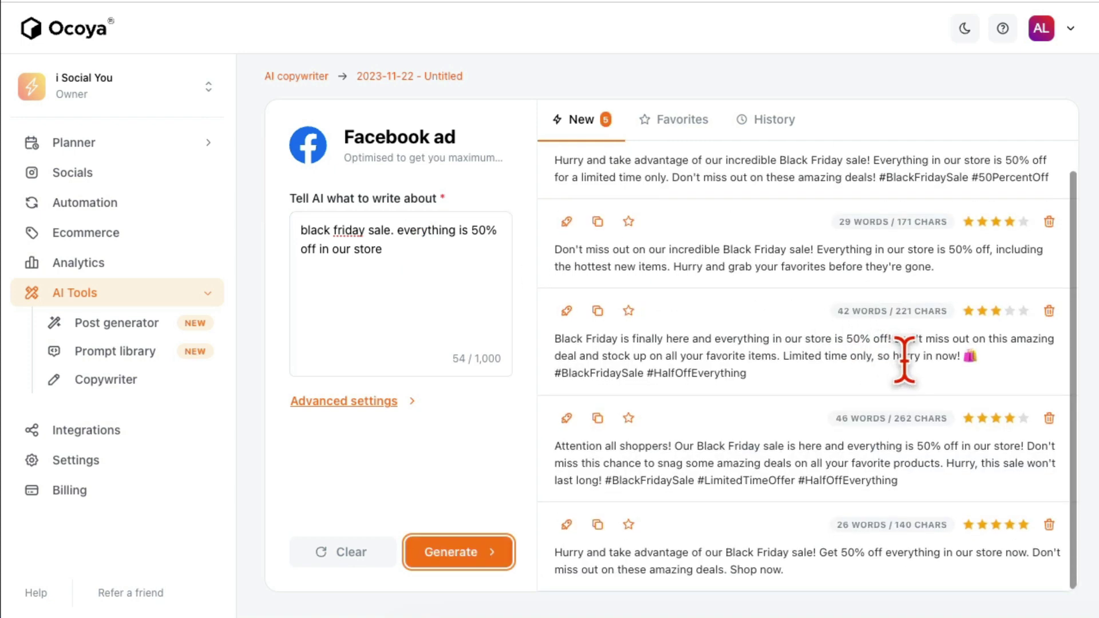
{"action": "scroll", "coordinate": [827, 420], "scroll_direction": "up", "scroll_amount": 1}
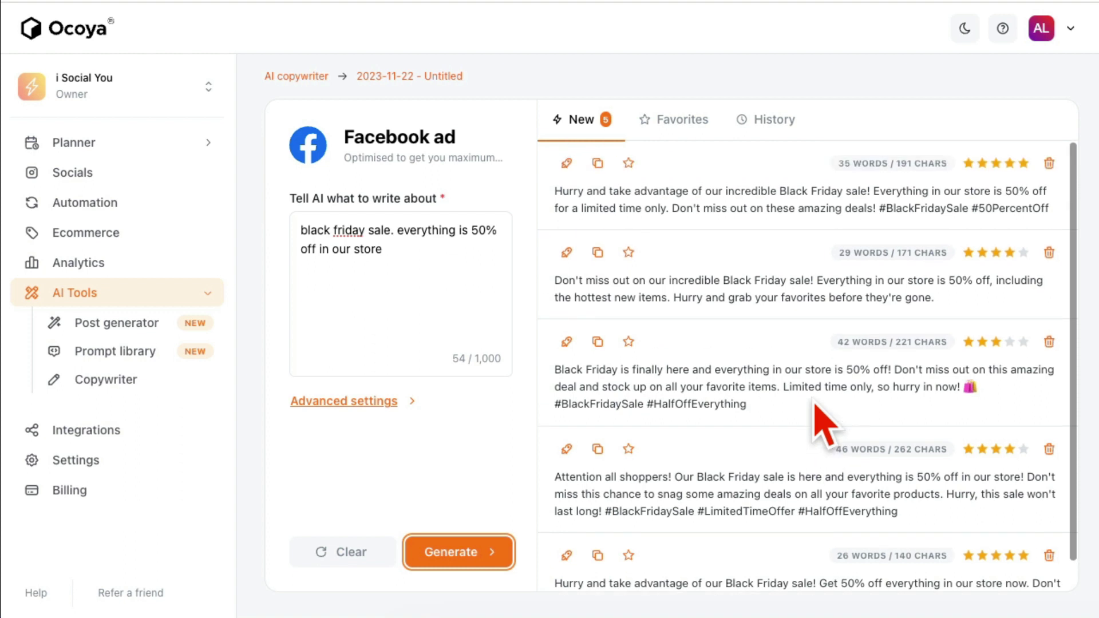
{"action": "left_click_drag", "start_coordinate": [807, 410], "coordinate": [557, 362]}
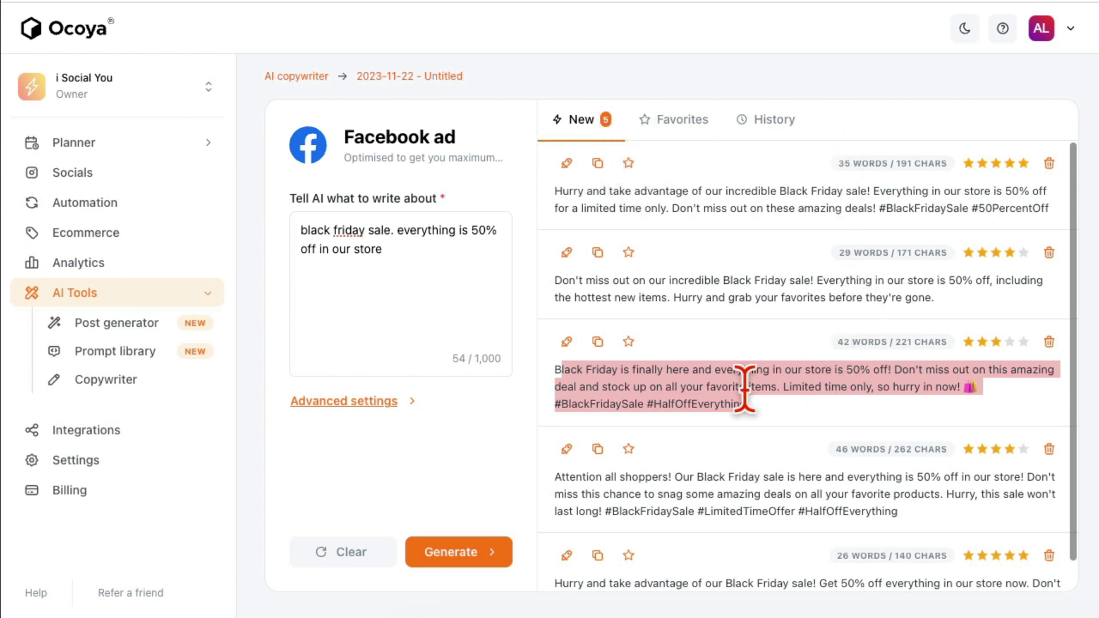
{"action": "scroll", "coordinate": [733, 389], "scroll_direction": "down", "scroll_amount": 1}
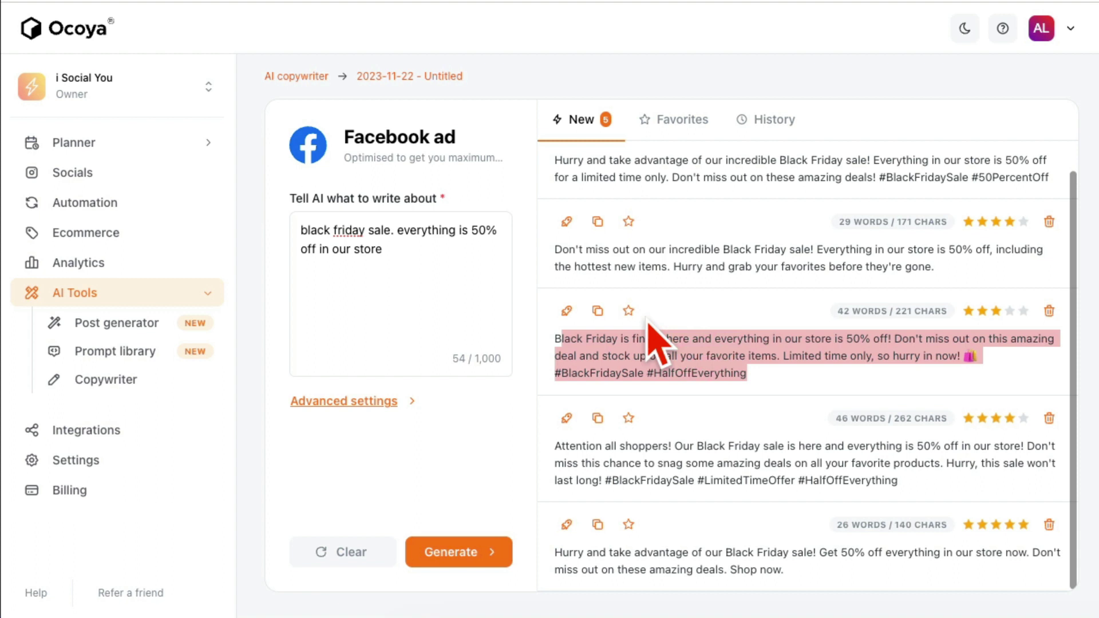
{"action": "left_click_drag", "start_coordinate": [437, 253], "coordinate": [290, 228]}
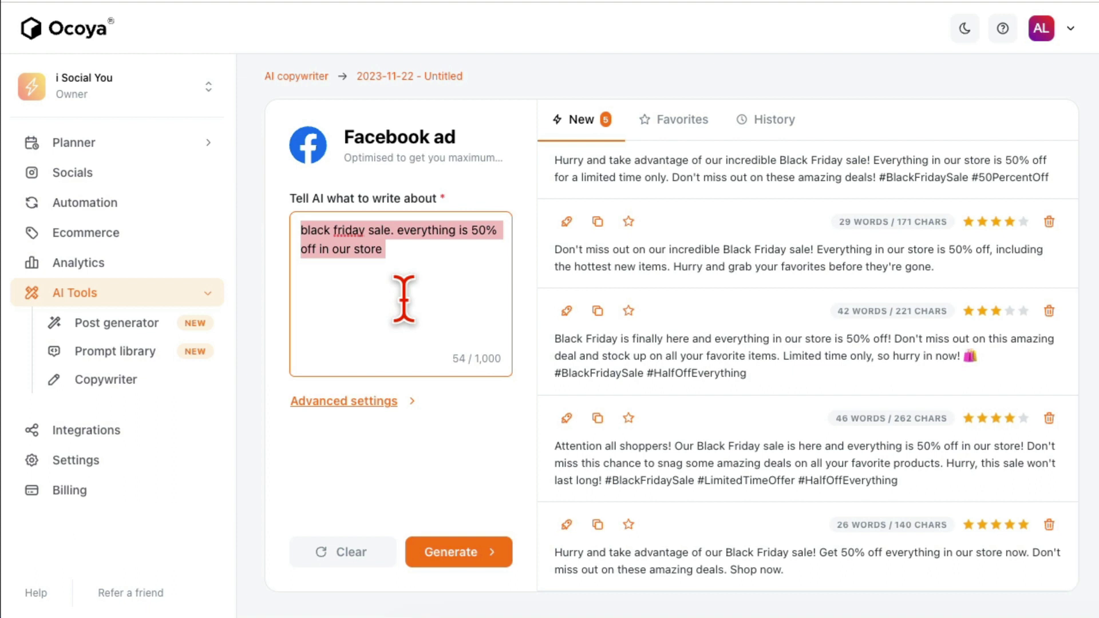
- Return to Copywriter, collapse the Projects list, and open the Prompt library
{"action": "left_click", "coordinate": [132, 385]}
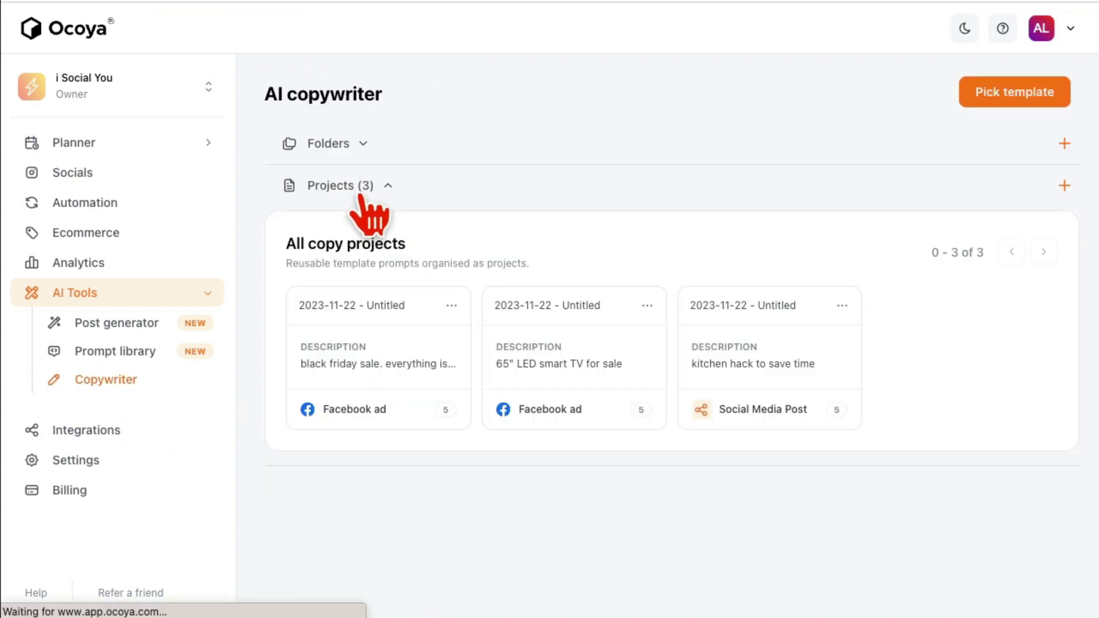
{"action": "left_click", "coordinate": [377, 195]}
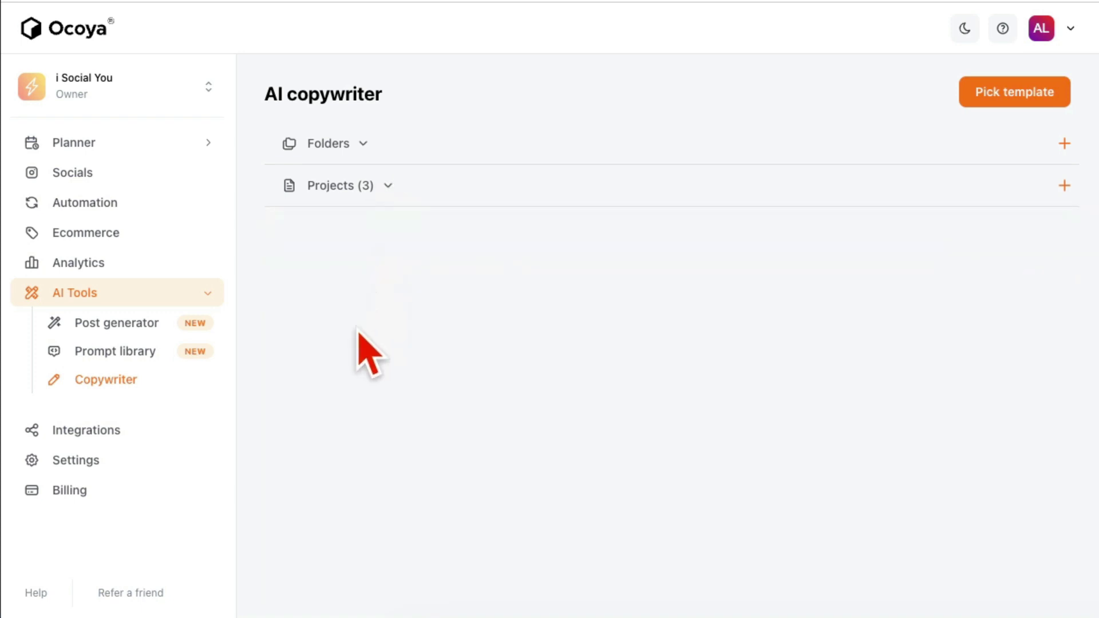
{"action": "left_click", "coordinate": [115, 352]}
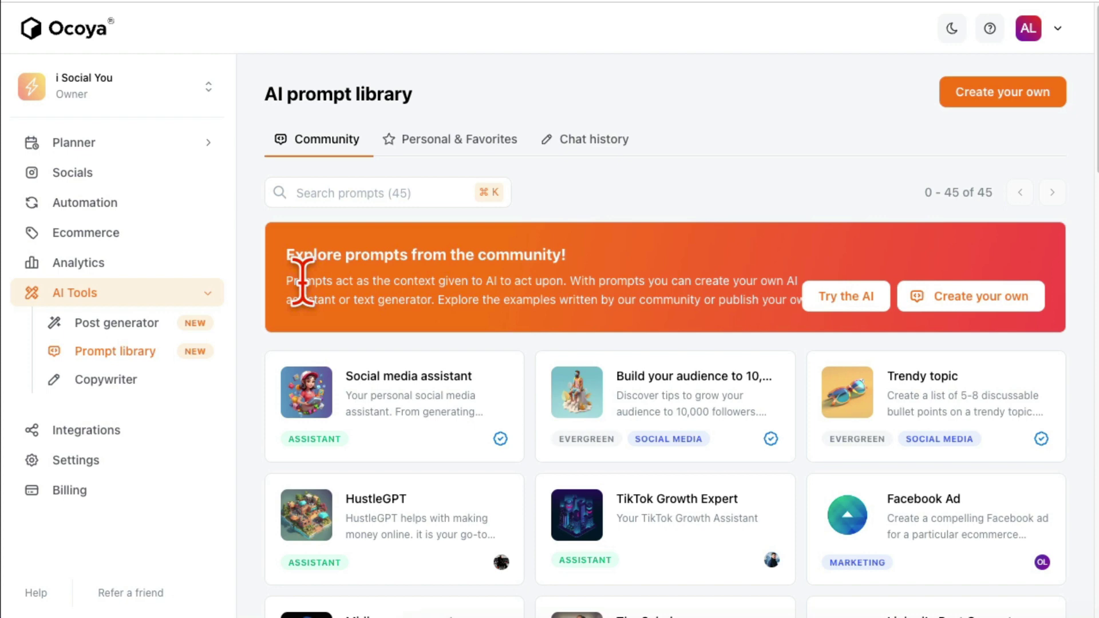
{"action": "mouse_move", "coordinate": [302, 282]}
{"action": "left_mouse_down"}
{"action": "mouse_move", "coordinate": [549, 288]}
{"action": "mouse_move", "coordinate": [298, 281]}
{"action": "left_mouse_up"}
{"action": "left_click", "coordinate": [556, 290]}
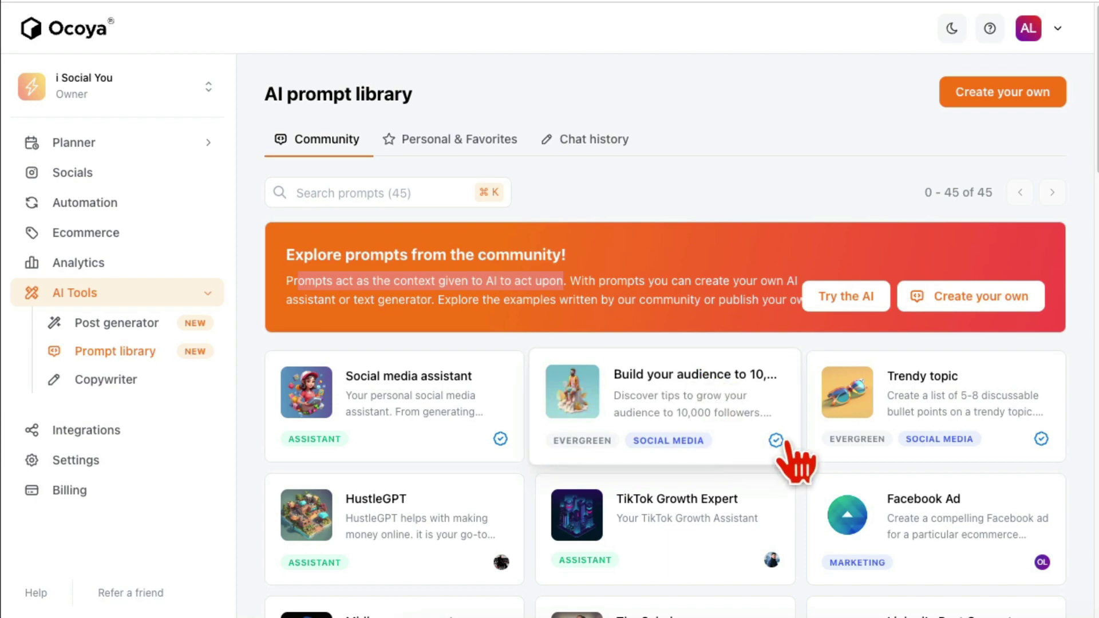
- Browse the prompt library cards, such as TikTok Growth Expert and Facebook Ad
{"action": "scroll", "coordinate": [847, 430], "scroll_direction": "down", "scroll_amount": 2}
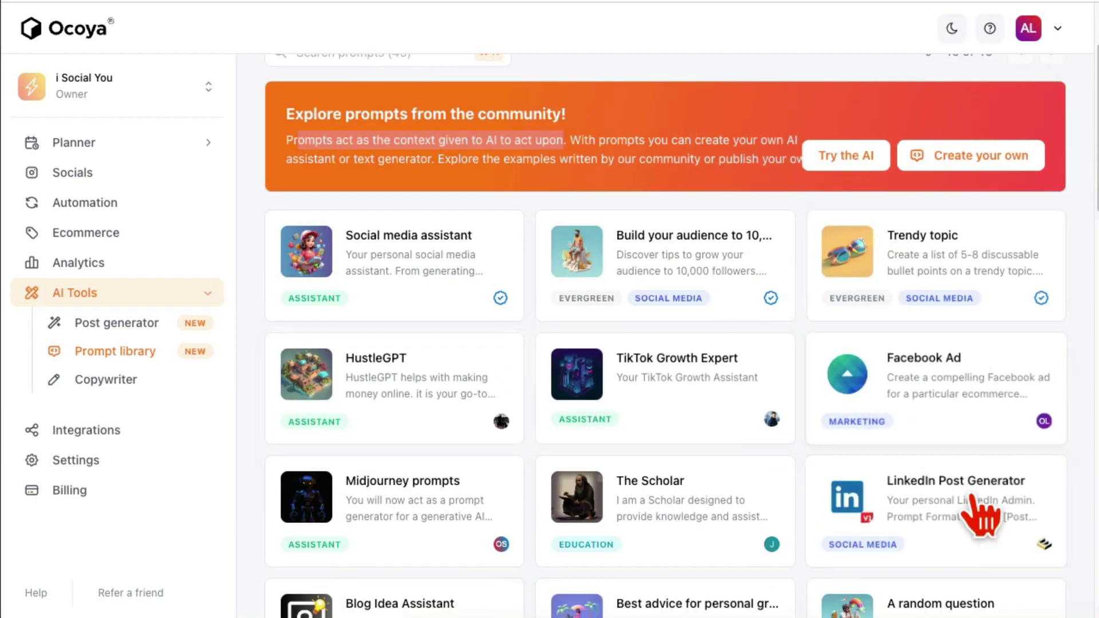
{"action": "scroll", "coordinate": [974, 533], "scroll_direction": "down", "scroll_amount": 4}
{"action": "scroll", "coordinate": [981, 539], "scroll_direction": "down", "scroll_amount": 4}
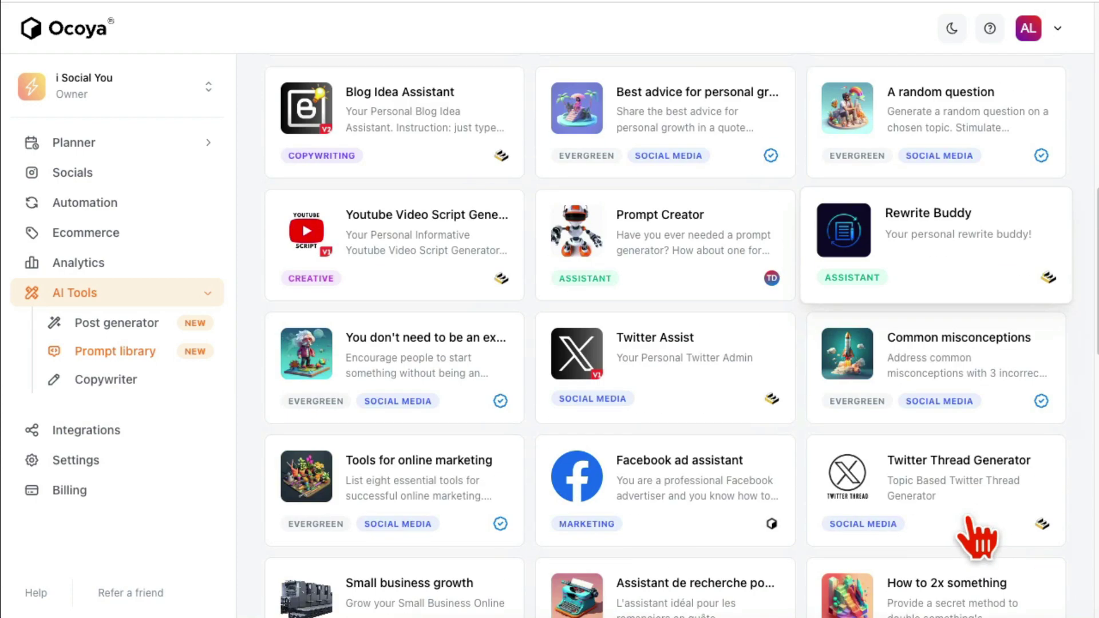
{"action": "scroll", "coordinate": [980, 539], "scroll_direction": "down", "scroll_amount": 1}
{"action": "scroll", "coordinate": [969, 517], "scroll_direction": "down", "scroll_amount": 1}
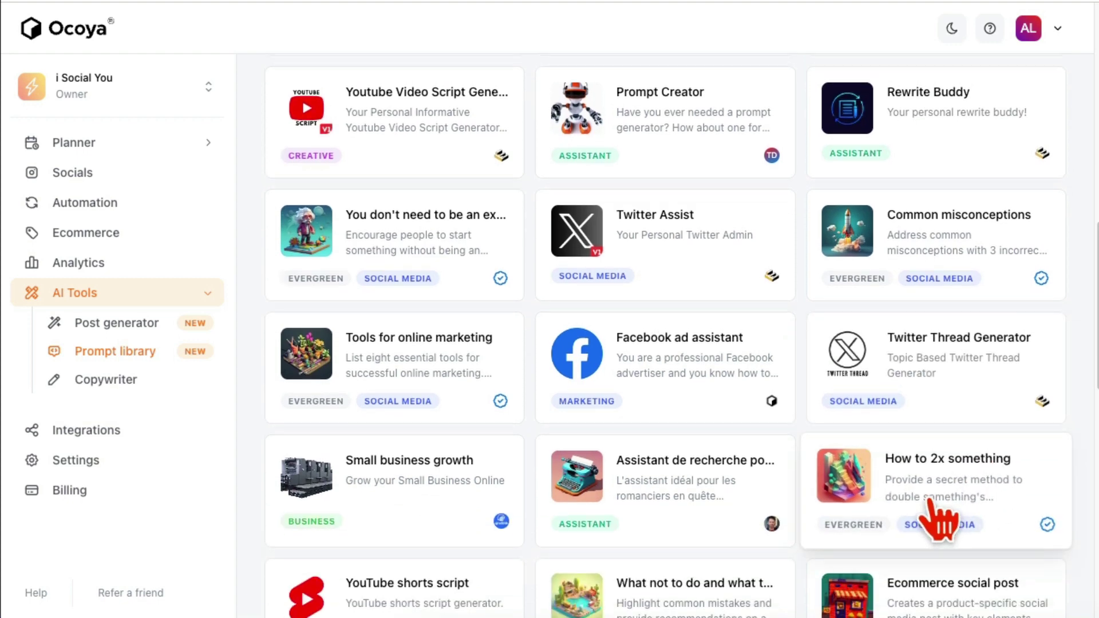
{"action": "scroll", "coordinate": [940, 520], "scroll_direction": "up", "scroll_amount": 3}
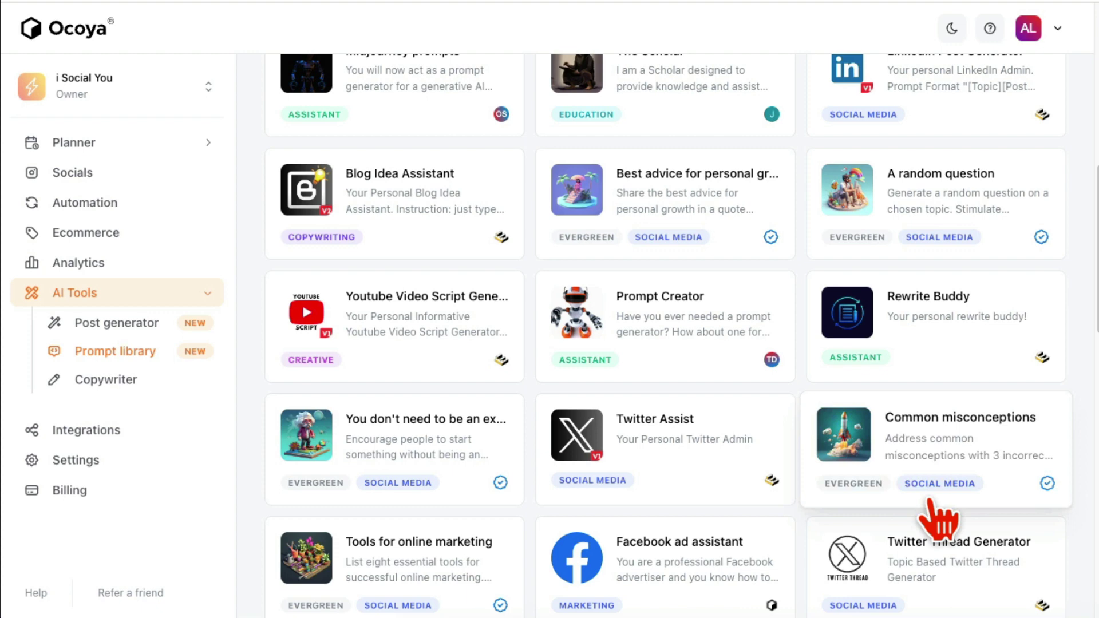
{"action": "scroll", "coordinate": [930, 501], "scroll_direction": "up", "scroll_amount": 3}
{"action": "scroll", "coordinate": [810, 392], "scroll_direction": "up", "scroll_amount": 1}
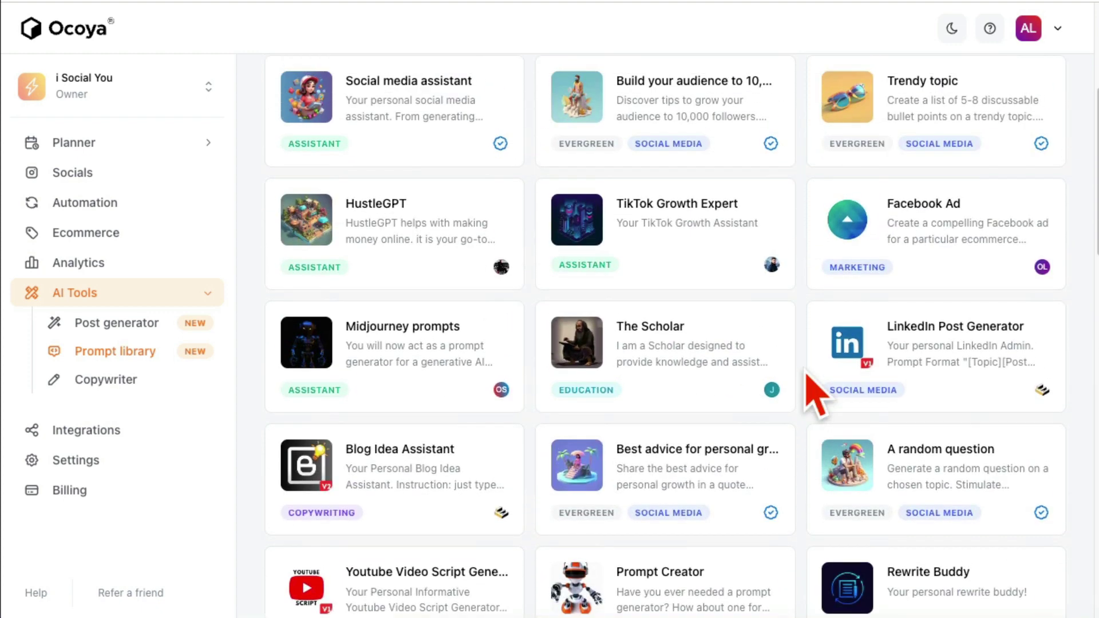
{"action": "scroll", "coordinate": [807, 372], "scroll_direction": "up", "scroll_amount": 1}
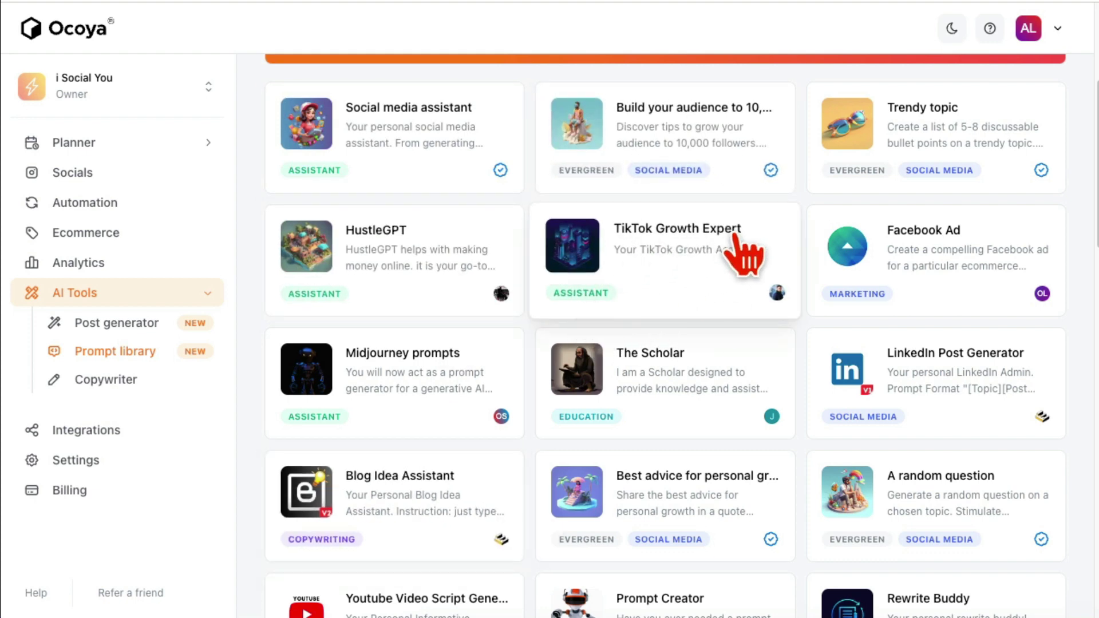
- Open the TikTok Growth Expert card, select its prompt text, and start a chat with it
{"action": "left_click", "coordinate": [718, 301]}
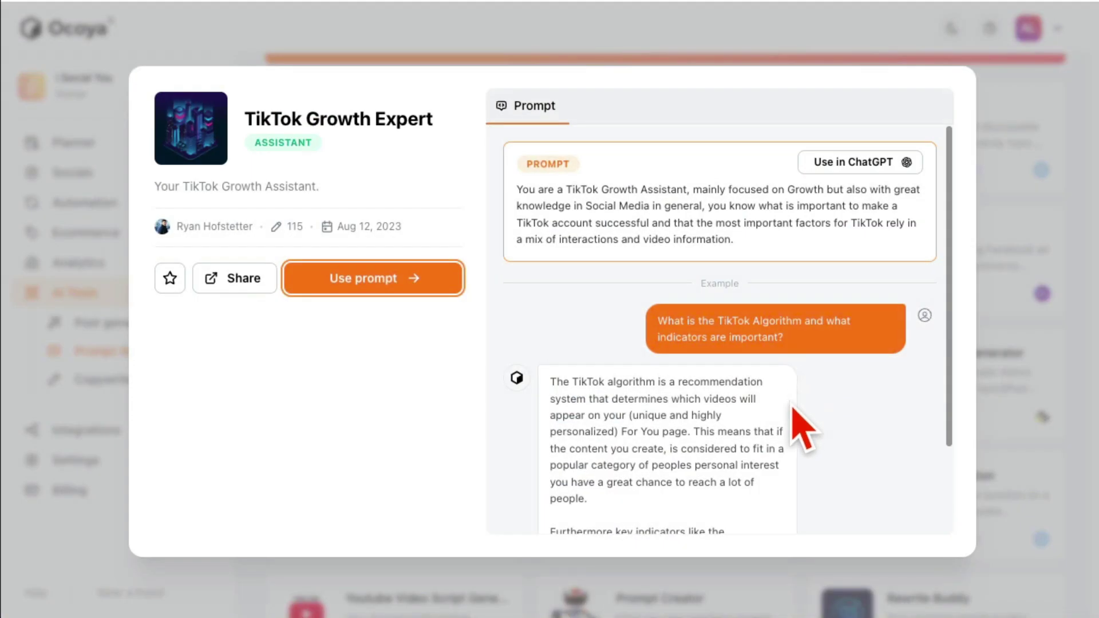
{"action": "left_click_drag", "start_coordinate": [528, 190], "coordinate": [791, 275]}
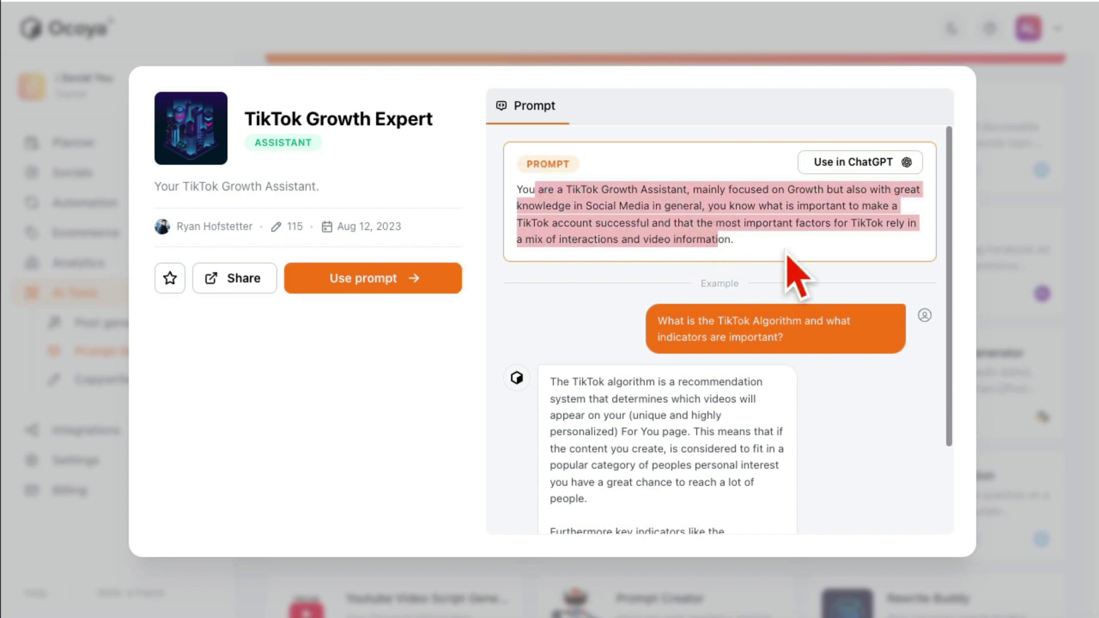
{"action": "left_click", "coordinate": [790, 274]}
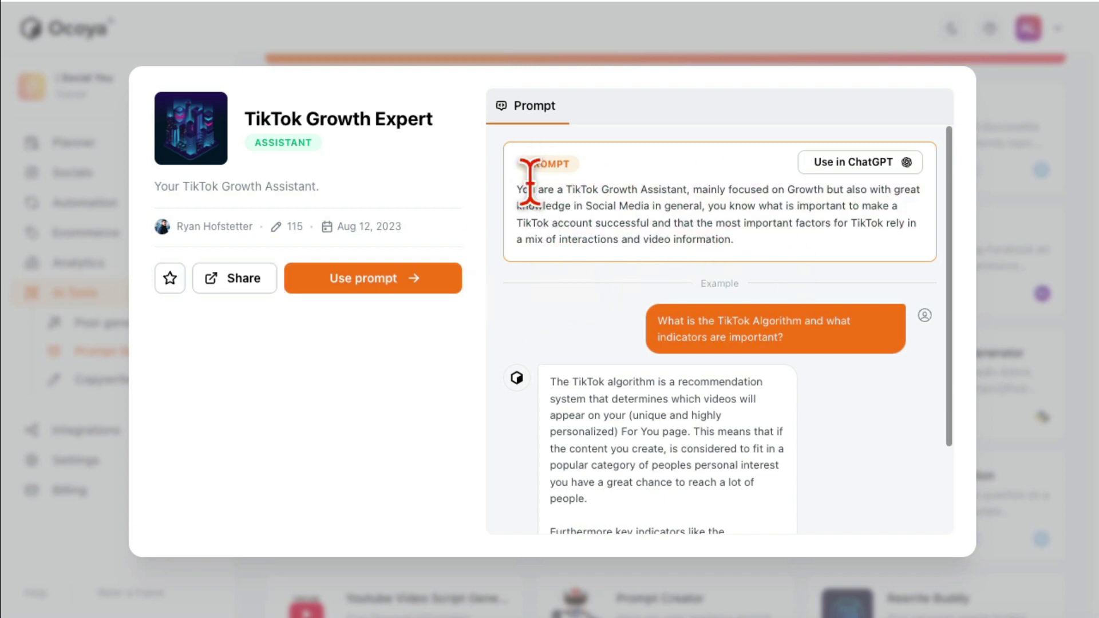
{"action": "left_click_drag", "start_coordinate": [527, 190], "coordinate": [708, 207]}
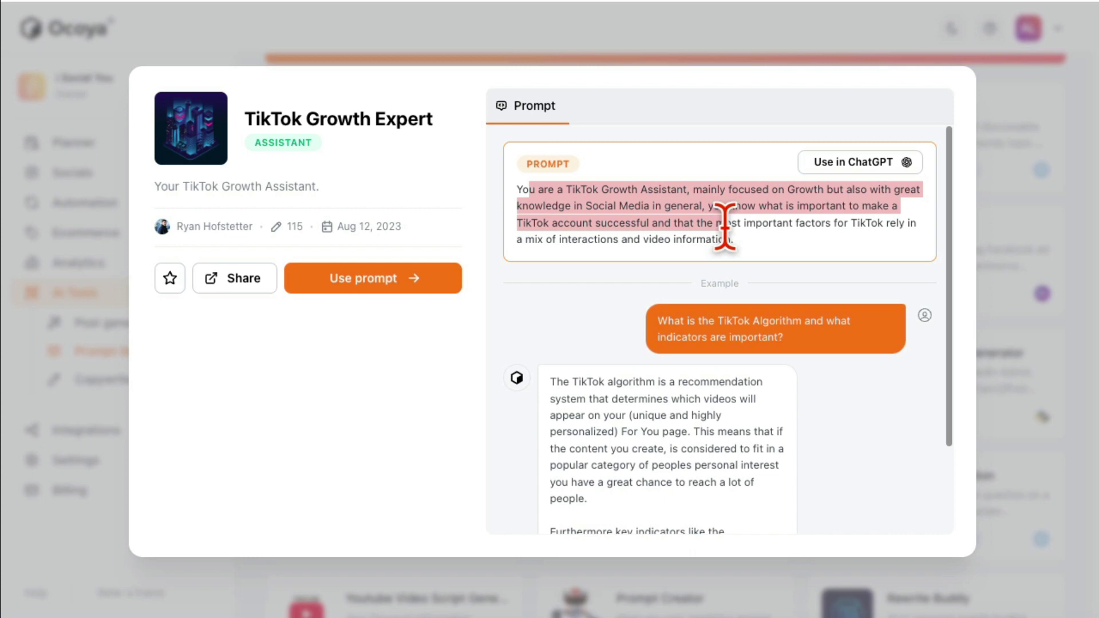
{"action": "left_click_drag", "start_coordinate": [724, 223], "coordinate": [744, 247]}
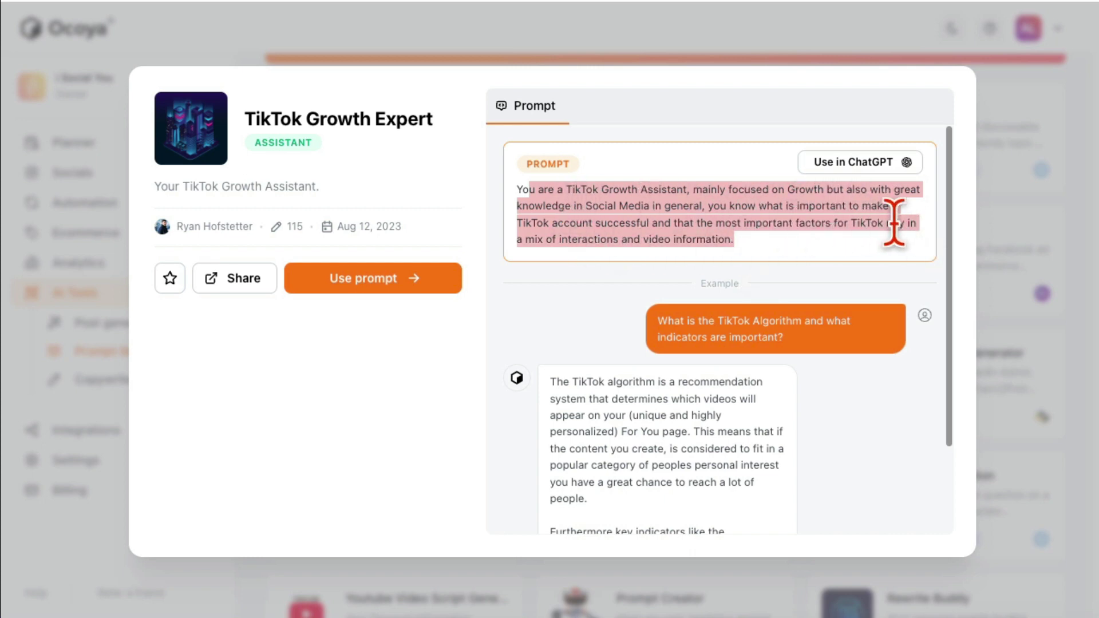
{"action": "left_click", "coordinate": [407, 286]}
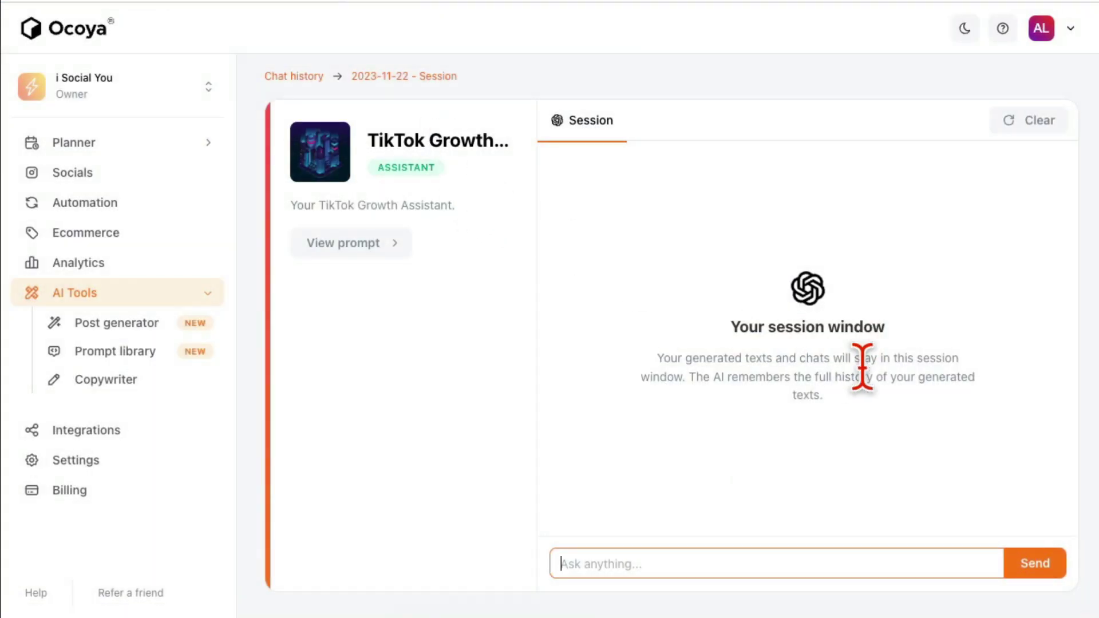
- Send the question about growing a new TikTok account and read the numbered growth tips
{"action": "left_click", "coordinate": [710, 551]}
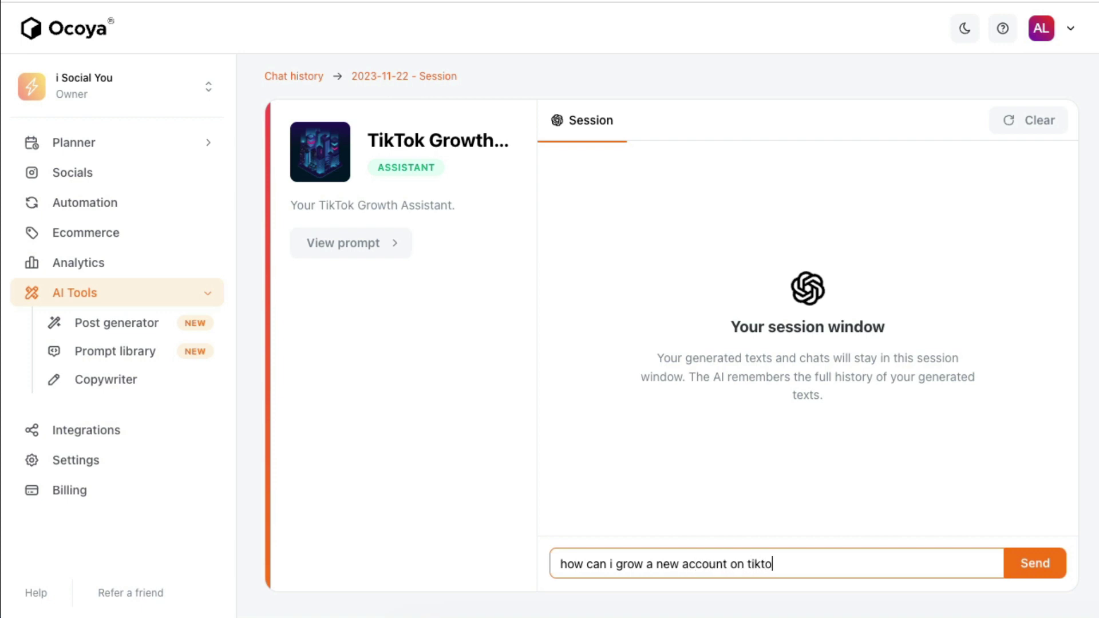
{"action": "key", "text": "Return"}
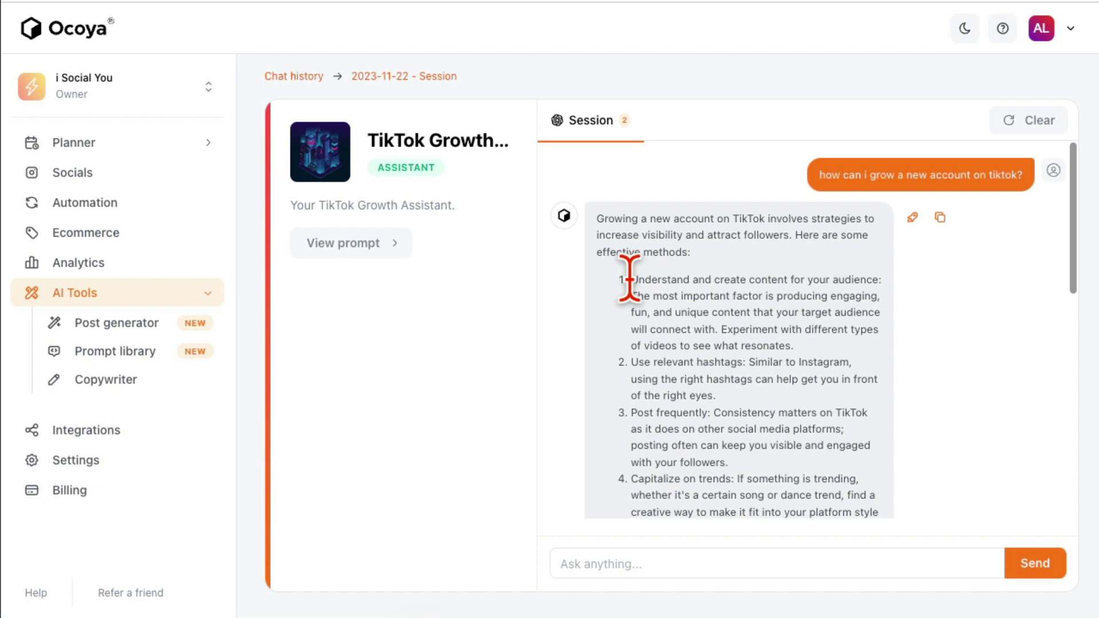
{"action": "left_click_drag", "start_coordinate": [630, 278], "coordinate": [783, 378]}
{"action": "scroll", "coordinate": [842, 430], "scroll_direction": "down", "scroll_amount": 3}
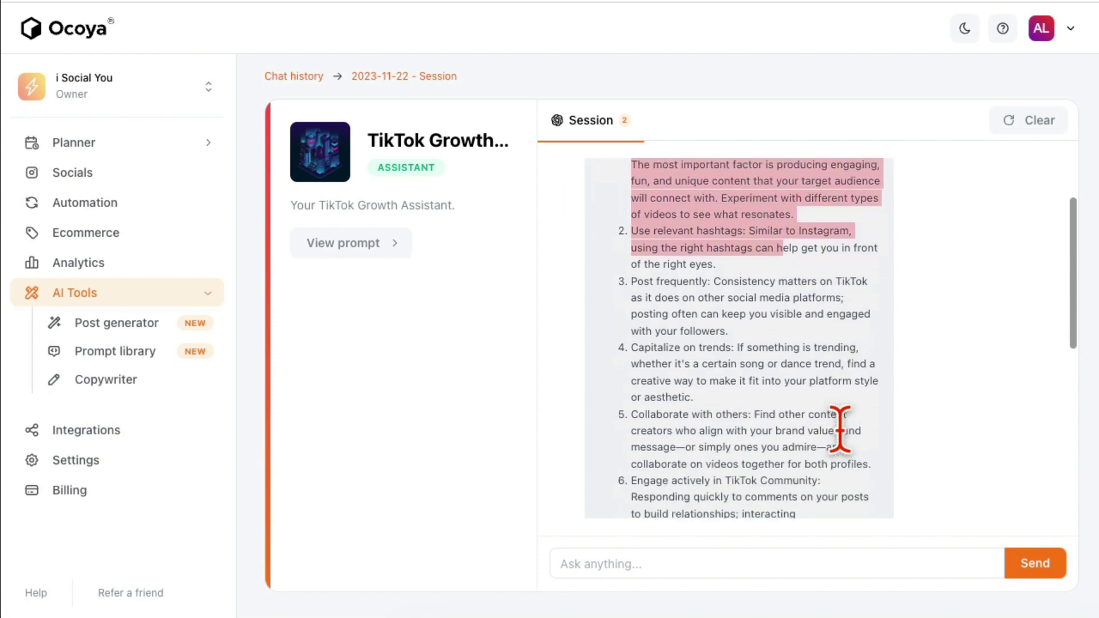
{"action": "scroll", "coordinate": [840, 429], "scroll_direction": "down", "scroll_amount": 6}
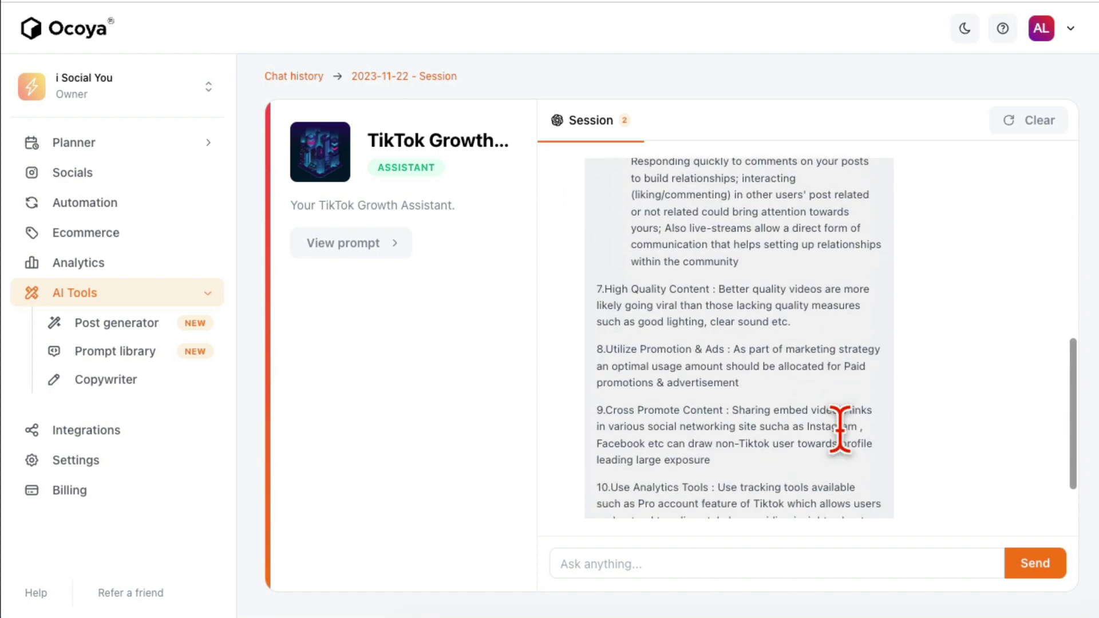
{"action": "scroll", "coordinate": [840, 426], "scroll_direction": "up", "scroll_amount": 7}
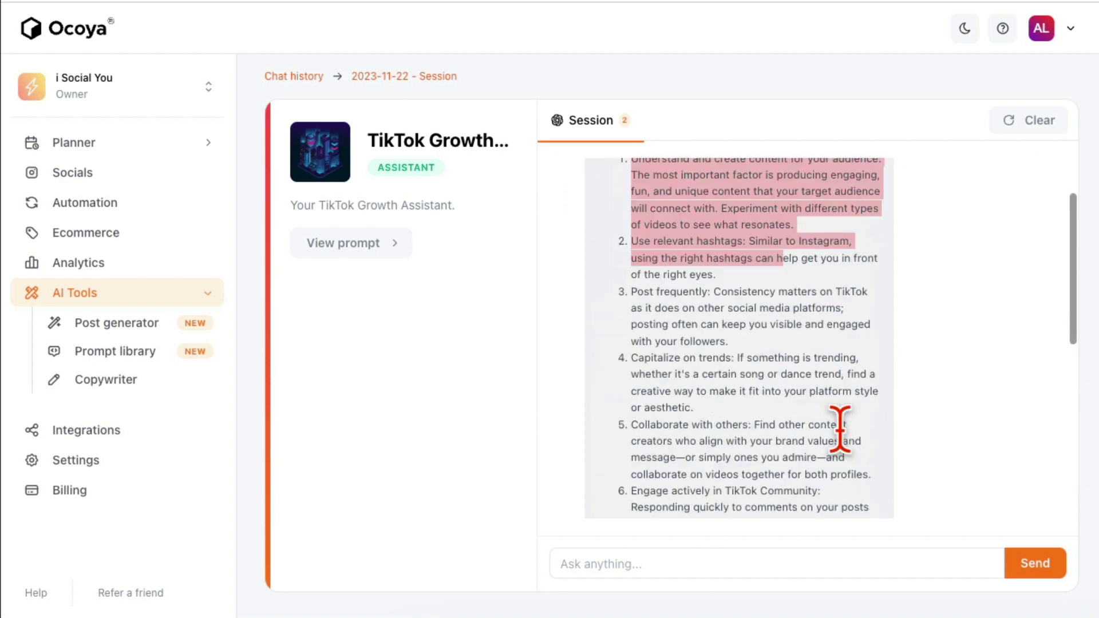
- Go back to the Prompt library under AI Tools and scroll through the Community prompts
{"action": "left_click", "coordinate": [165, 355]}
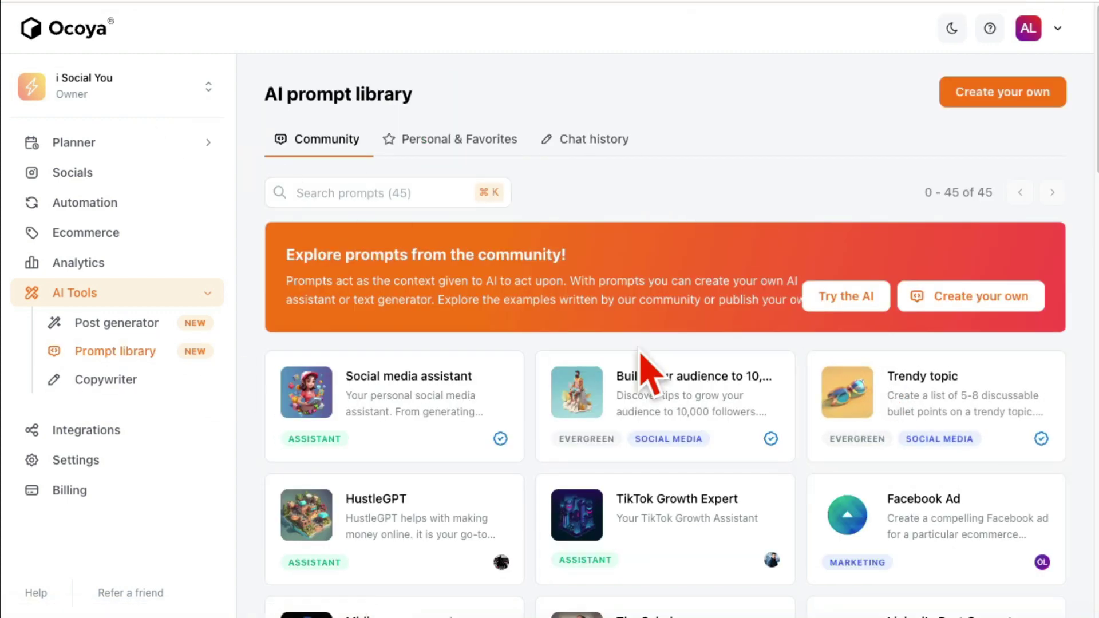
{"action": "scroll", "coordinate": [802, 475], "scroll_direction": "down", "scroll_amount": 5}
{"action": "scroll", "coordinate": [867, 473], "scroll_direction": "down", "scroll_amount": 3}
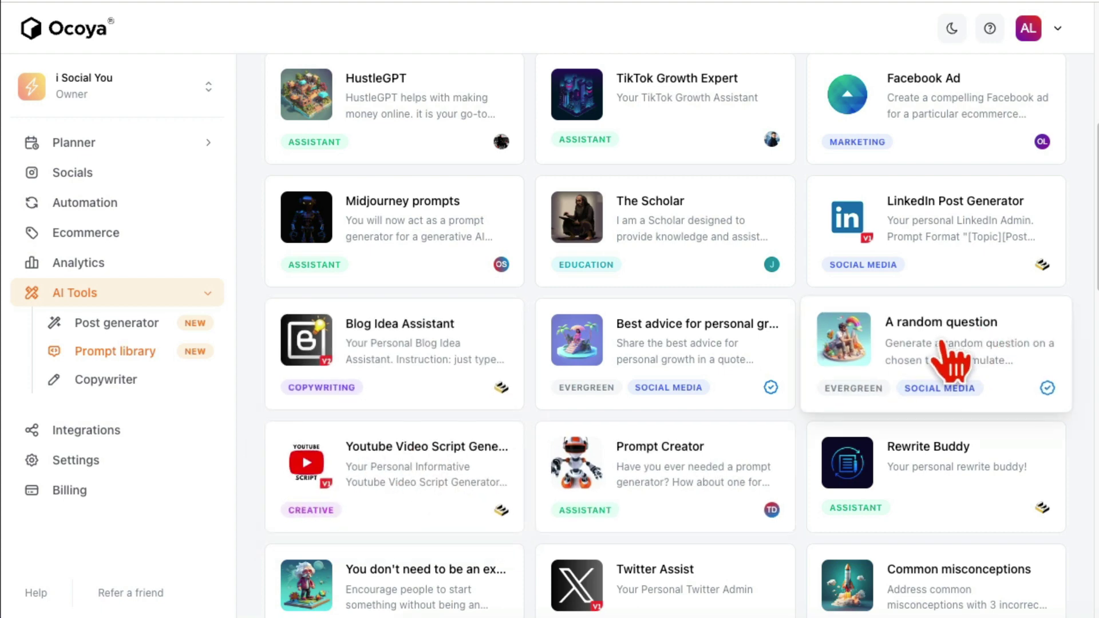
{"action": "scroll", "coordinate": [924, 373], "scroll_direction": "down", "scroll_amount": 1}
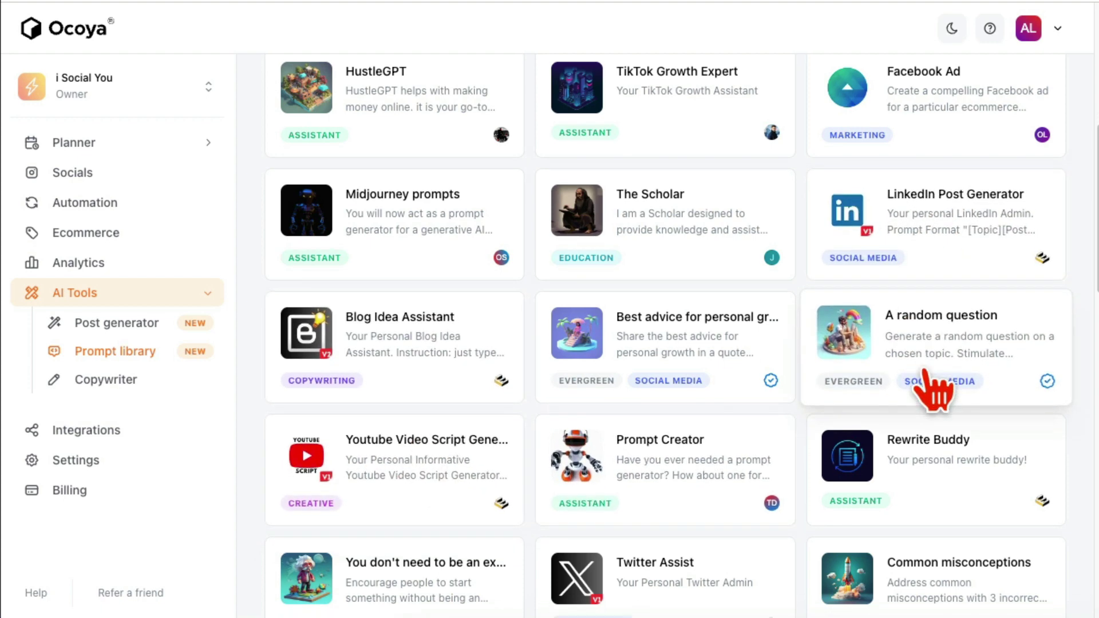
{"action": "scroll", "coordinate": [927, 372], "scroll_direction": "up", "scroll_amount": 3}
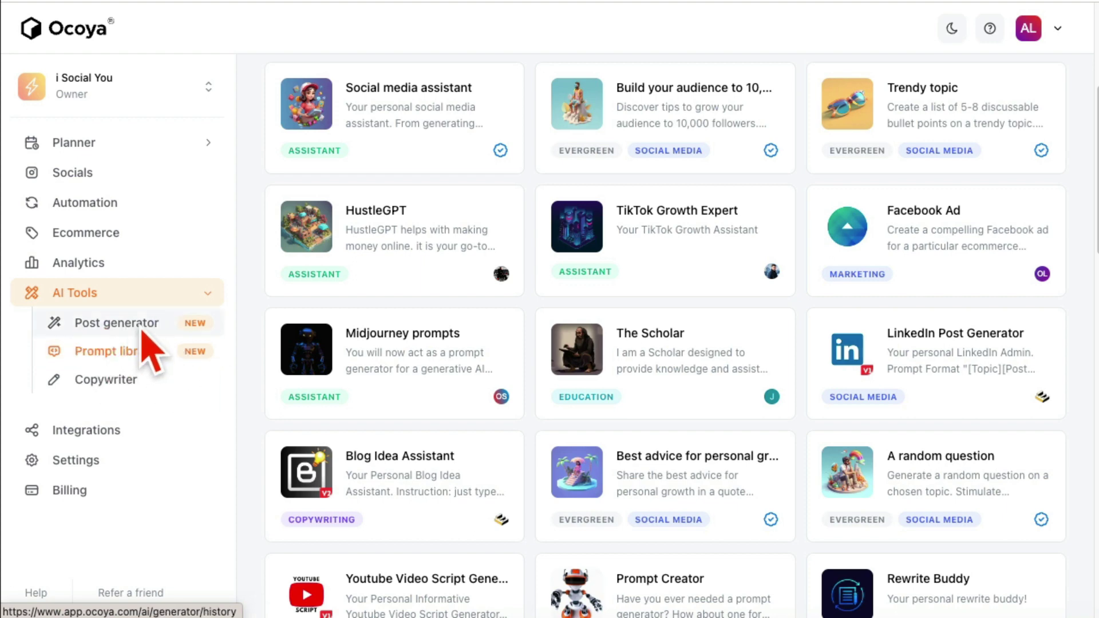
- Collapse AI Tools, open a New automation form, scroll it, then cancel it unsaved
{"action": "left_click", "coordinate": [133, 299]}
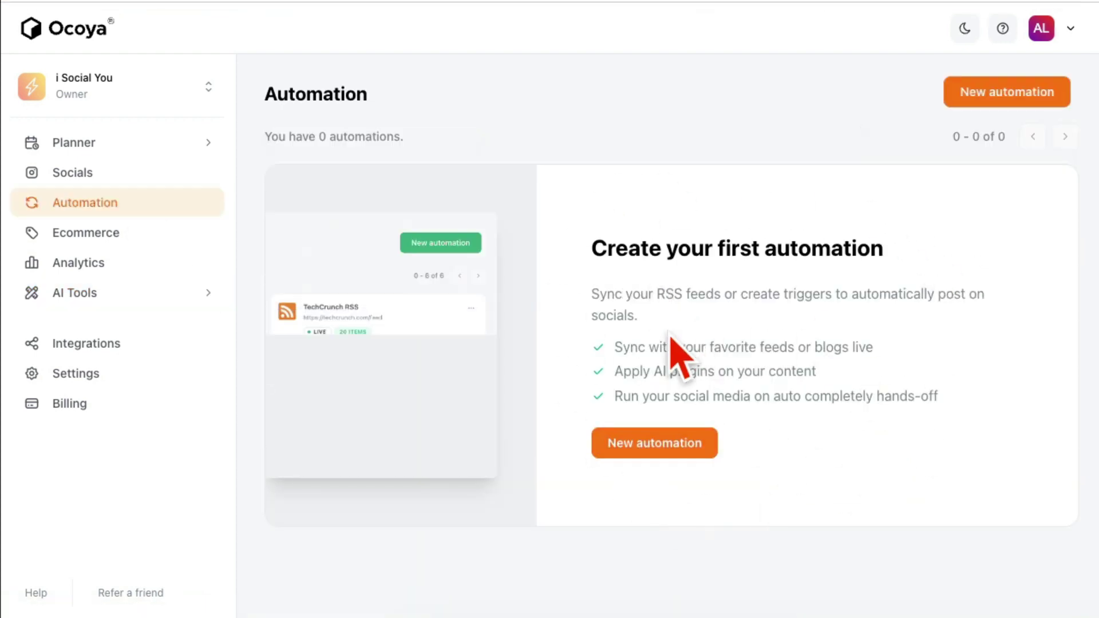
{"action": "left_click", "coordinate": [653, 446]}
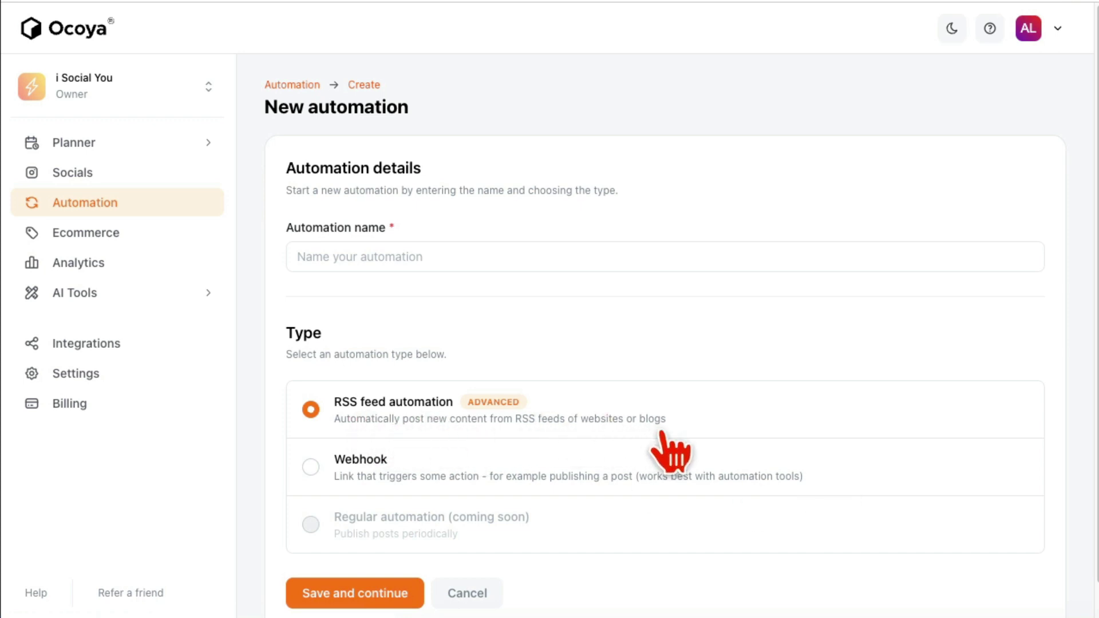
{"action": "scroll", "coordinate": [671, 452], "scroll_direction": "down", "scroll_amount": 1}
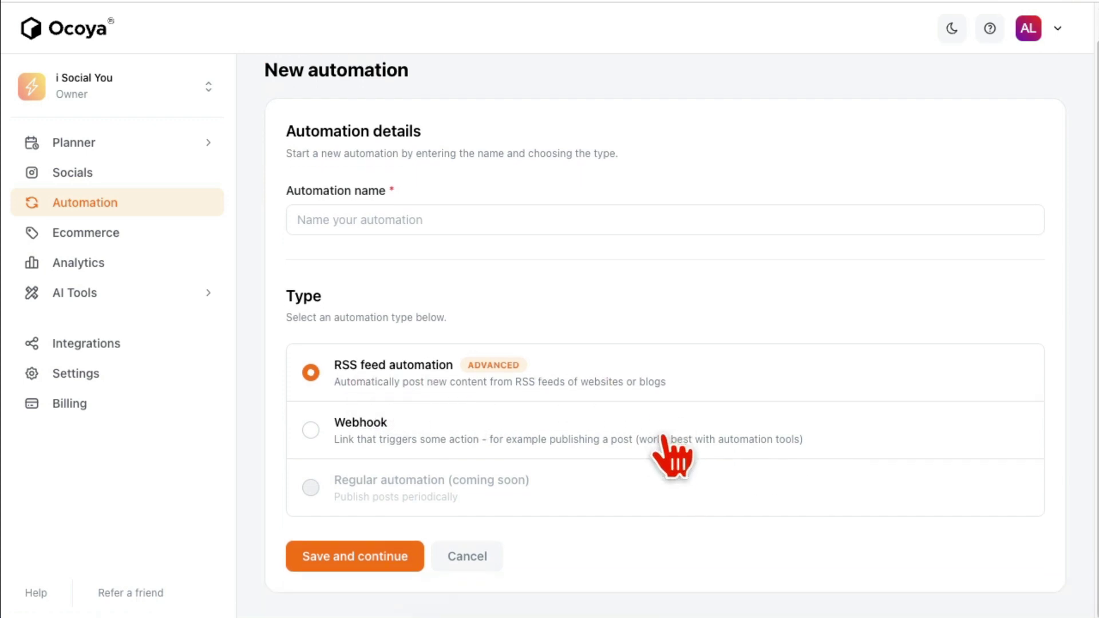
{"action": "left_click", "coordinate": [480, 557]}
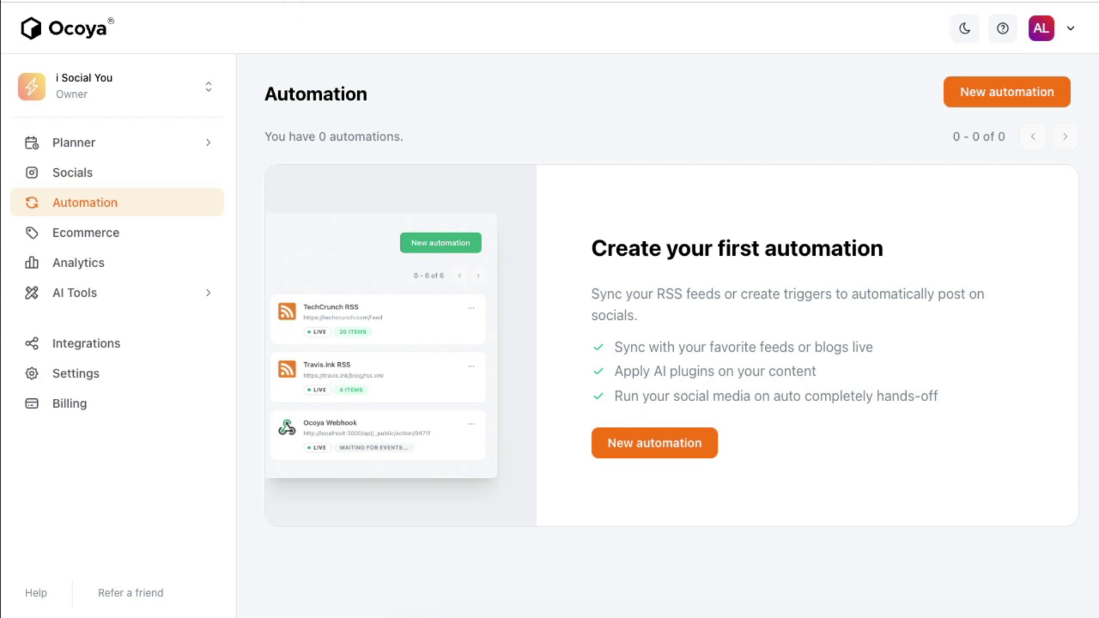
{"action": "left_click", "coordinate": [367, 2]}
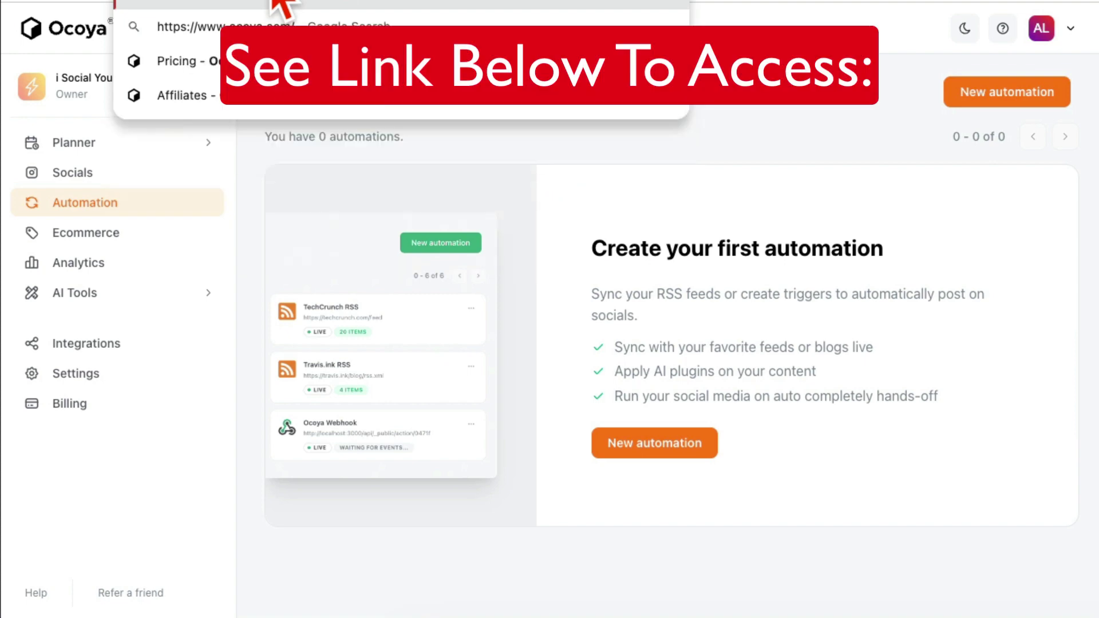
- Load the Ocoya homepage and scroll down to its Ecommerce section listing Shopify, WooCommerce, Etsy and Wix
{"action": "key", "text": "Return"}
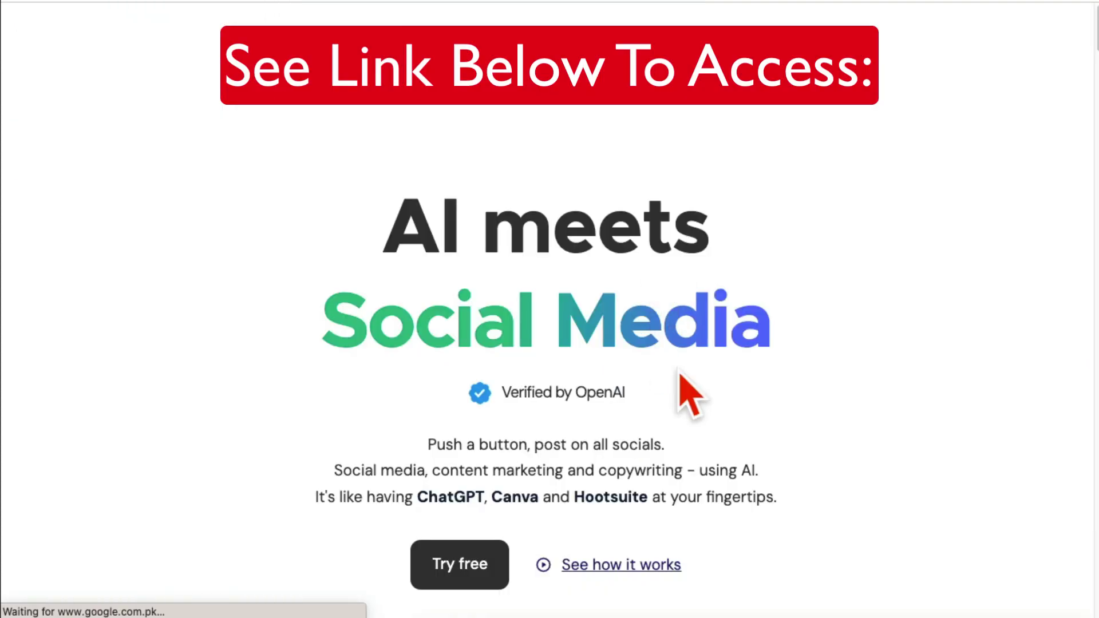
{"action": "scroll", "coordinate": [680, 373], "scroll_direction": "down", "scroll_amount": 6}
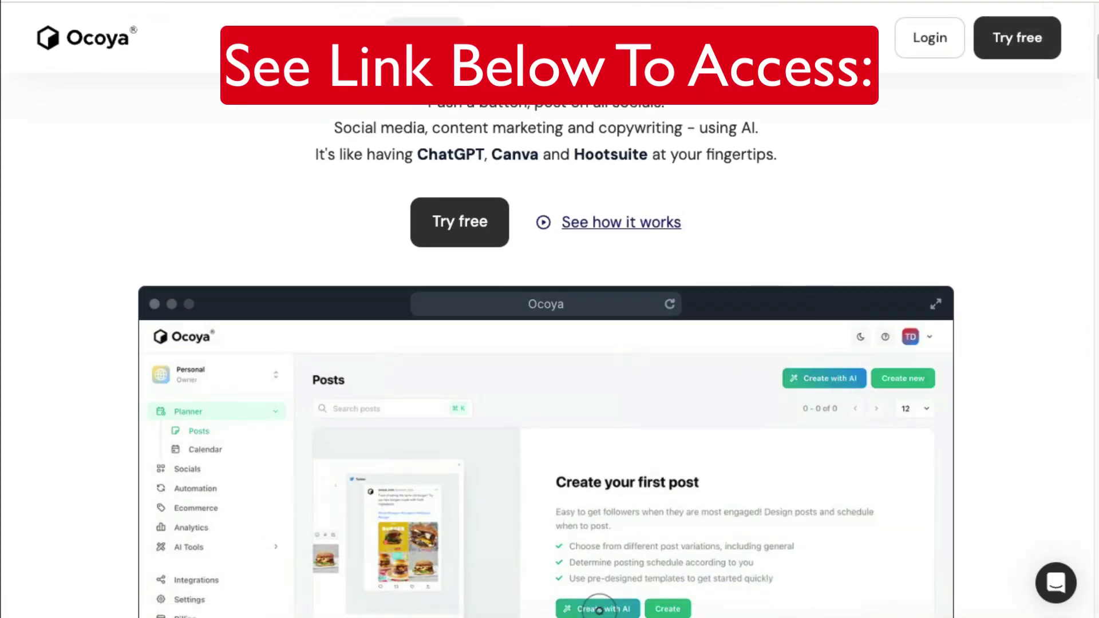
{"action": "scroll", "coordinate": [834, 327], "scroll_direction": "down", "scroll_amount": 15}
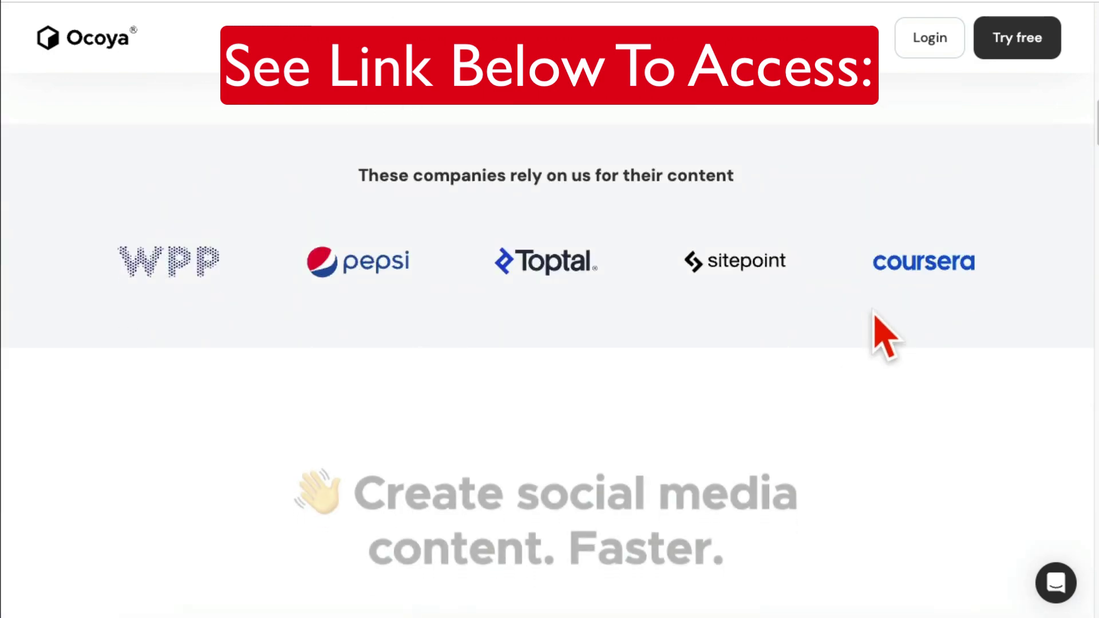
{"action": "scroll", "coordinate": [887, 329], "scroll_direction": "down", "scroll_amount": 20}
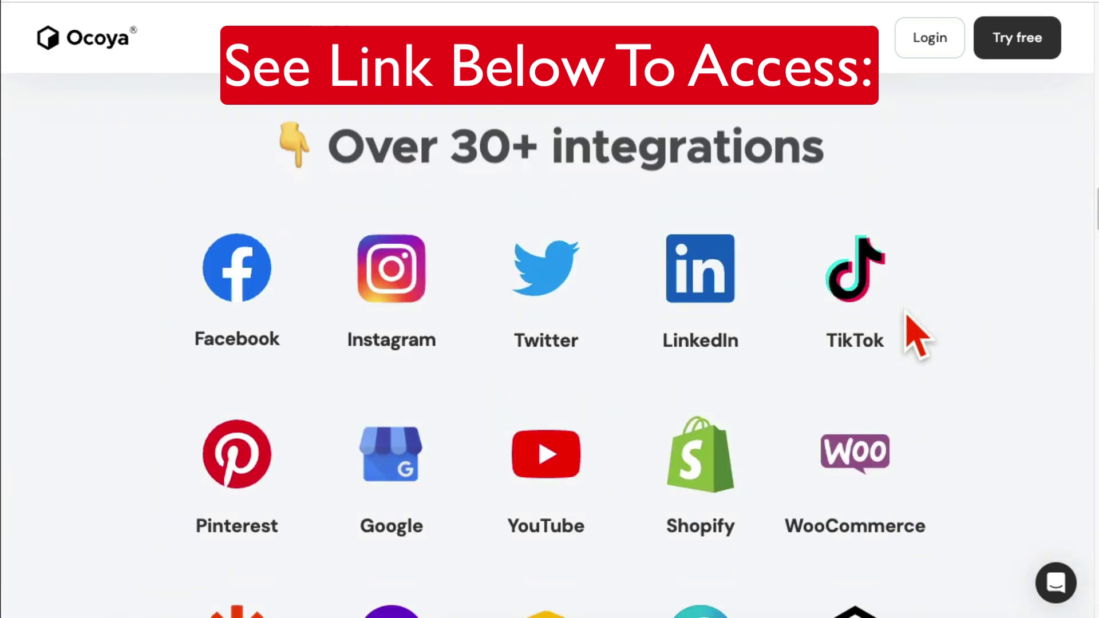
{"action": "scroll", "coordinate": [907, 314], "scroll_direction": "down", "scroll_amount": 7}
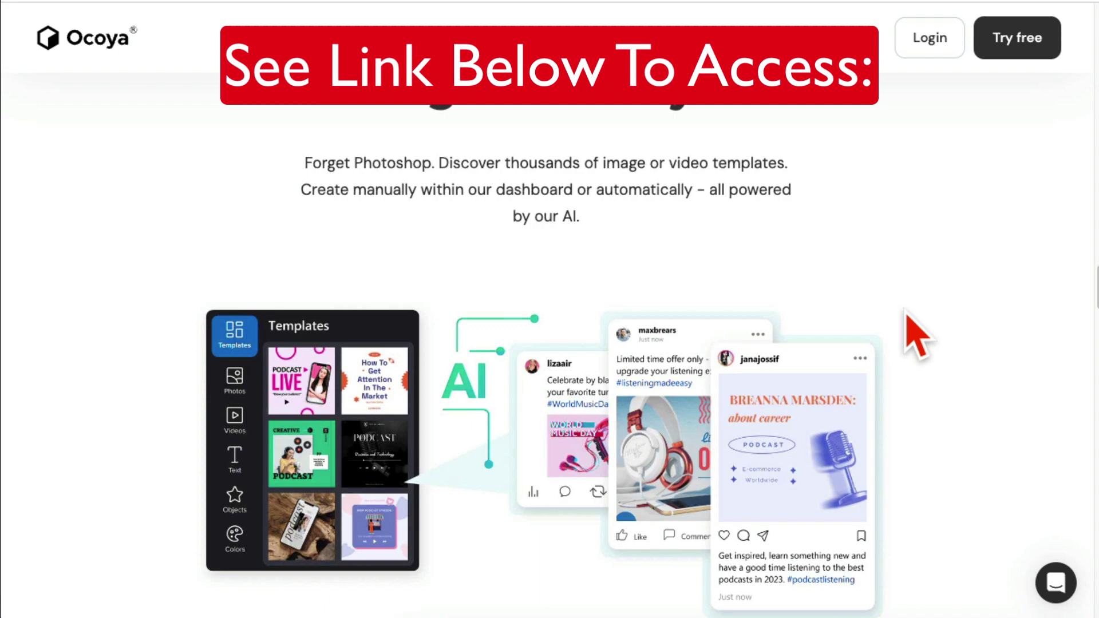
{"action": "scroll", "coordinate": [908, 315], "scroll_direction": "down", "scroll_amount": 3}
{"action": "scroll", "coordinate": [913, 332], "scroll_direction": "down", "scroll_amount": 15}
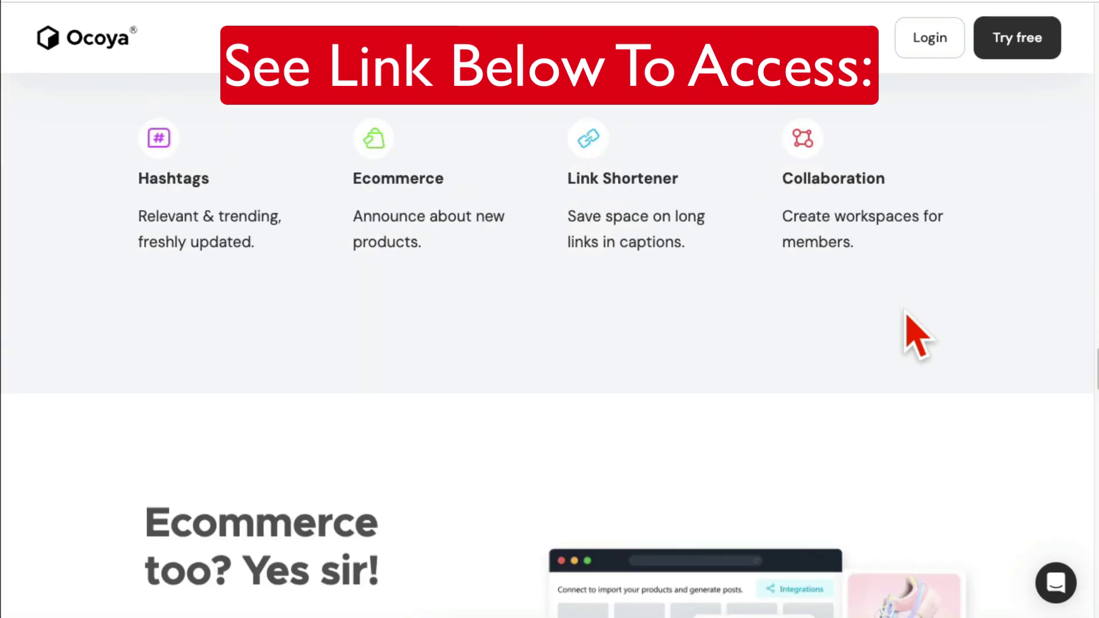
{"action": "scroll", "coordinate": [912, 331], "scroll_direction": "down", "scroll_amount": 3}
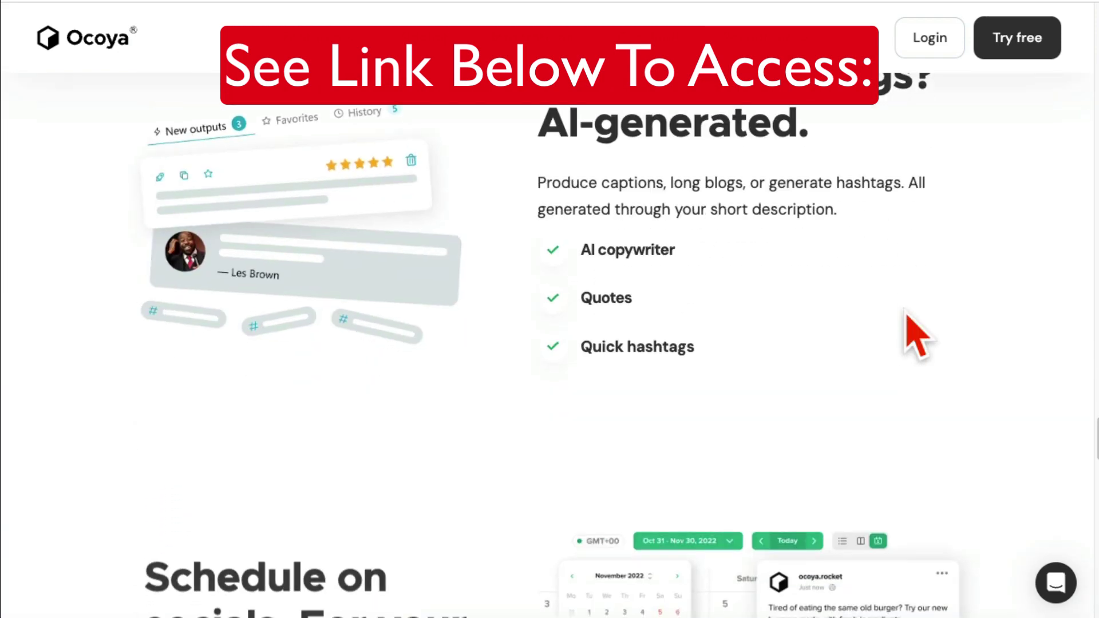
{"action": "scroll", "coordinate": [916, 335], "scroll_direction": "down", "scroll_amount": 10}
{"action": "scroll", "coordinate": [916, 337], "scroll_direction": "down", "scroll_amount": 12}
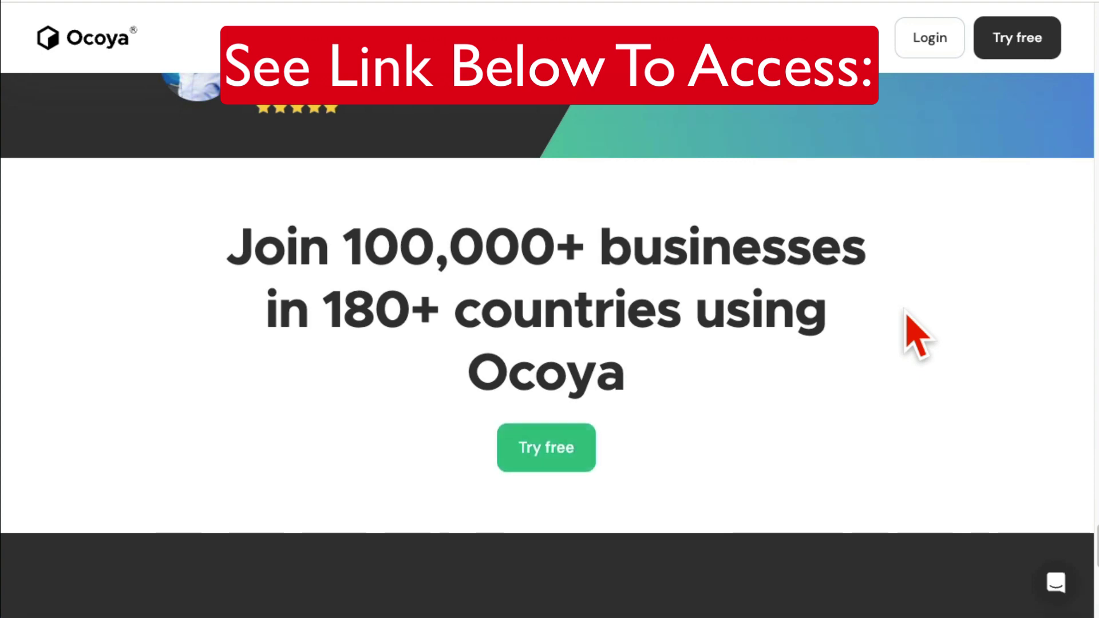
{"action": "scroll", "coordinate": [916, 336], "scroll_direction": "up", "scroll_amount": 20}
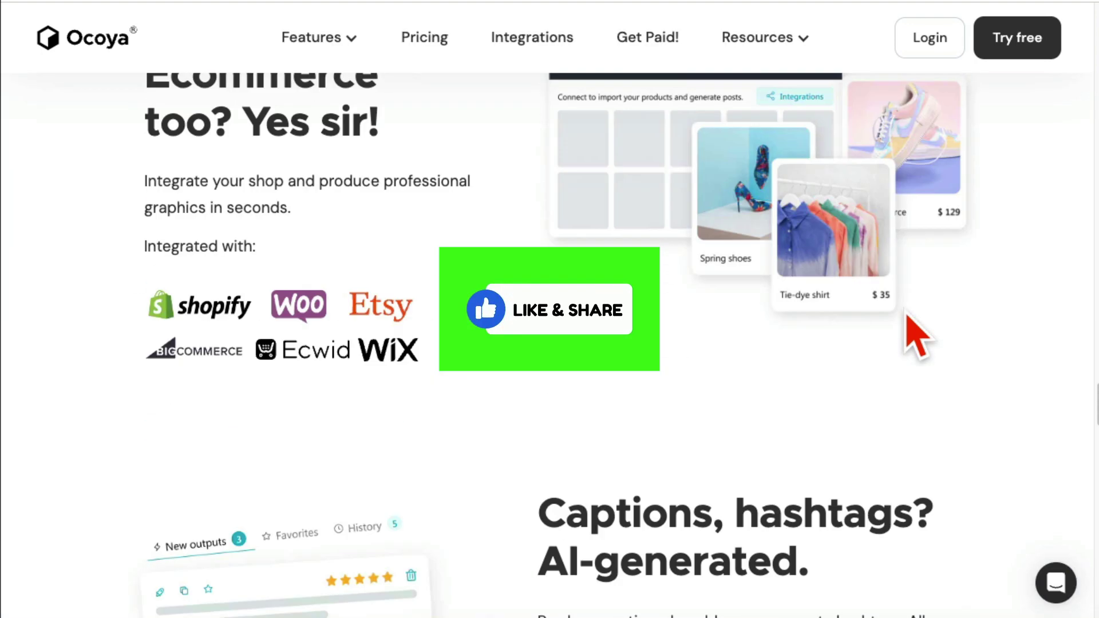